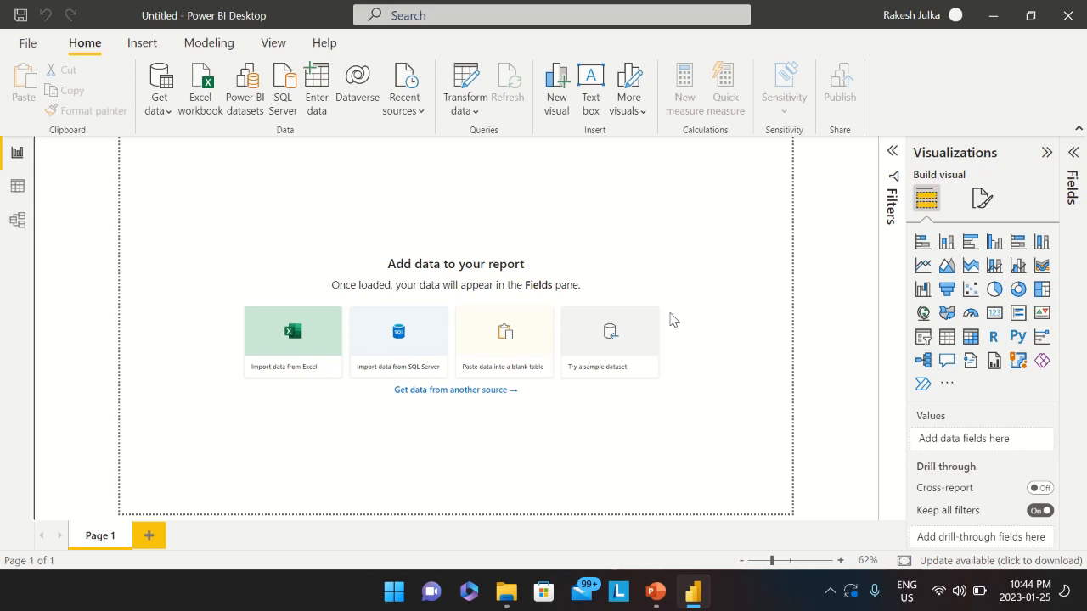
# Import the 2020, 2021 and Matrix sheets from the Excel workbook "Append, Split and Unpivot column" and open them for data transformation
pyautogui.click(161, 111)
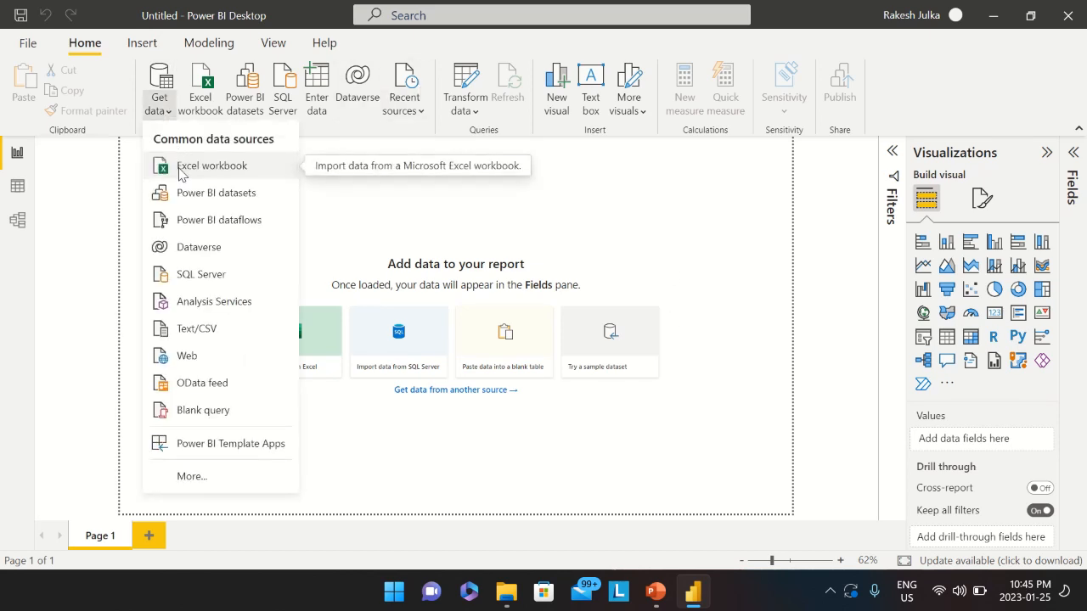
pyautogui.click(179, 169)
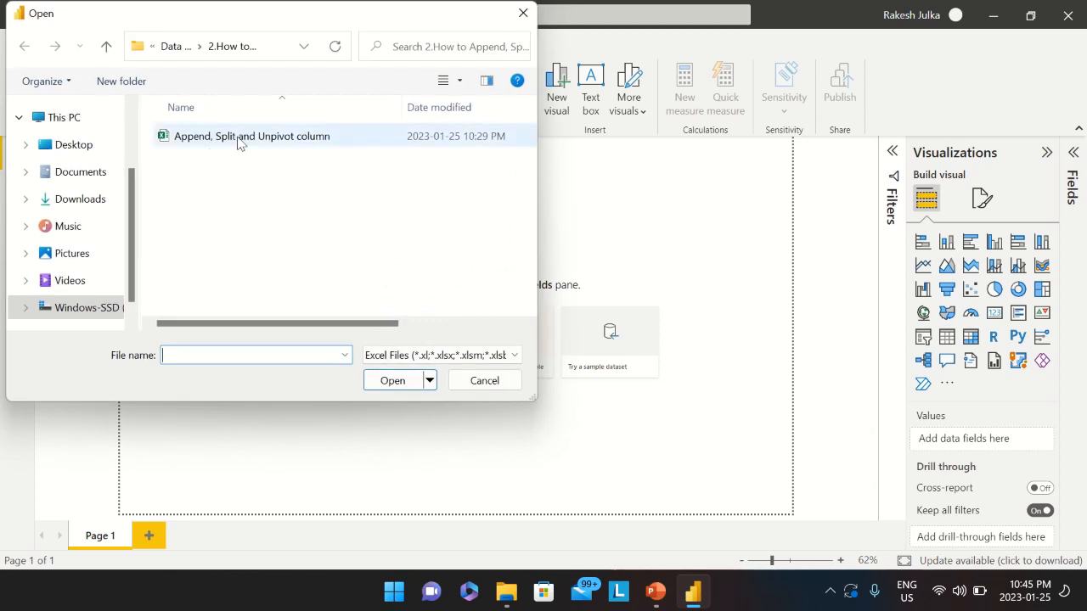
pyautogui.doubleClick(239, 137)
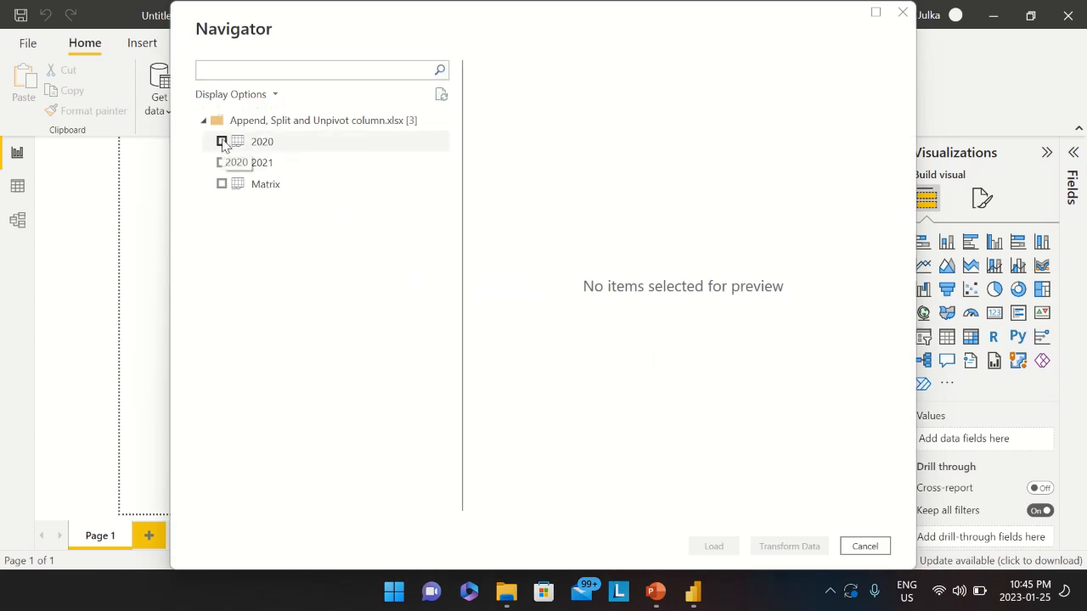
pyautogui.click(221, 141)
pyautogui.click(221, 162)
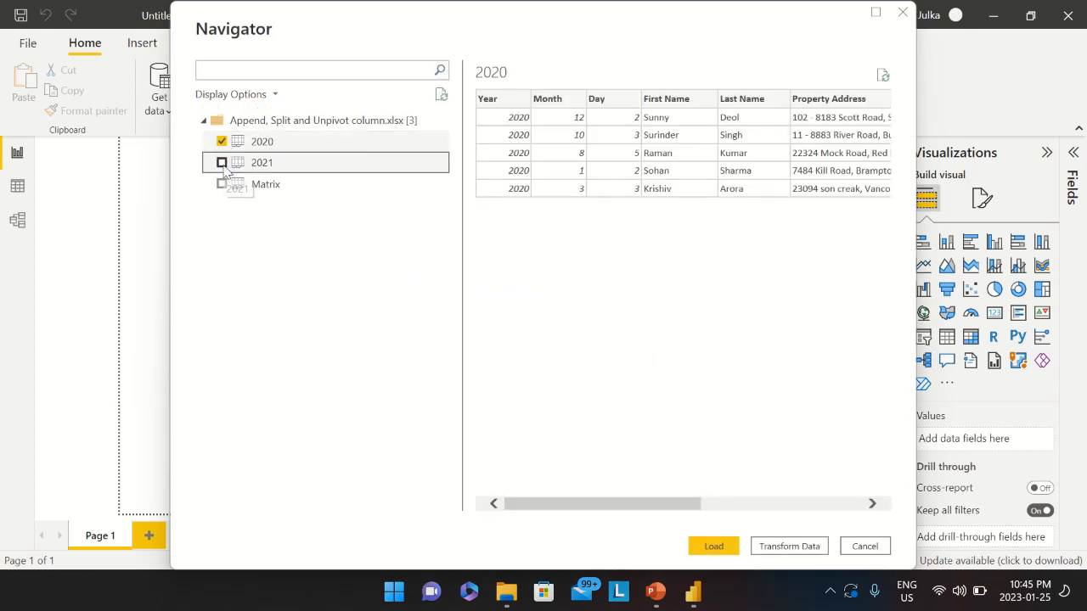
pyautogui.click(221, 183)
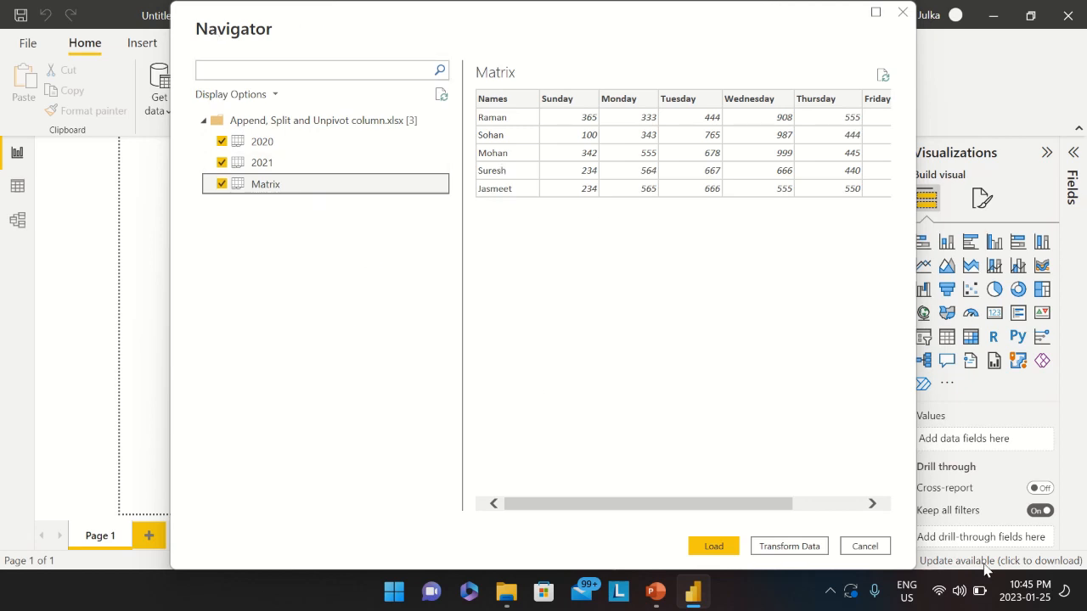
pyautogui.click(784, 548)
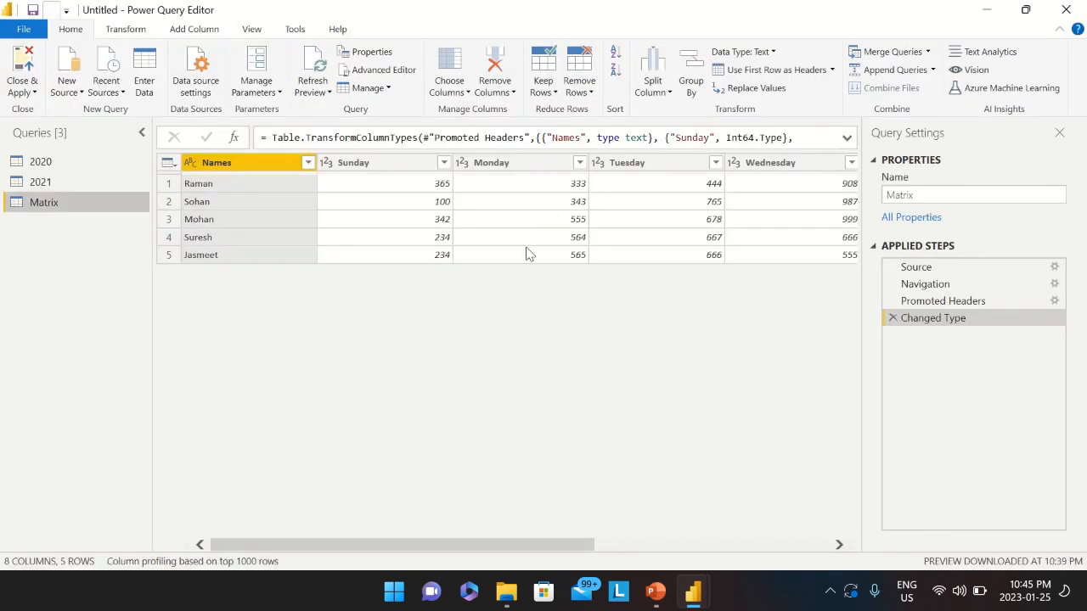
# Append the 2020 table to the 2021 query as a two-table append, without creating a new query
pyautogui.click(37, 161)
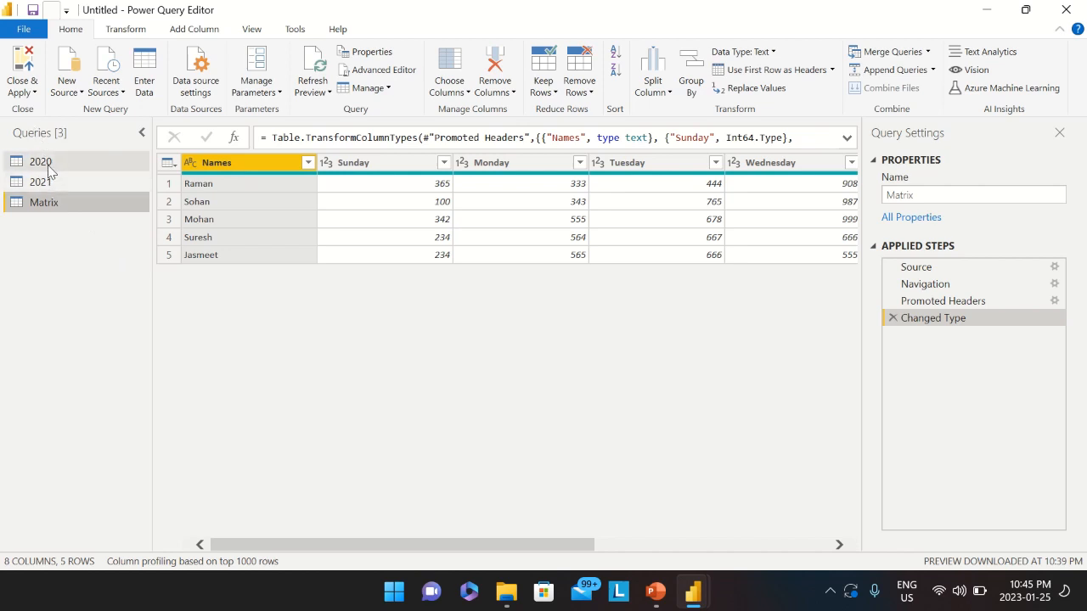
pyautogui.click(46, 184)
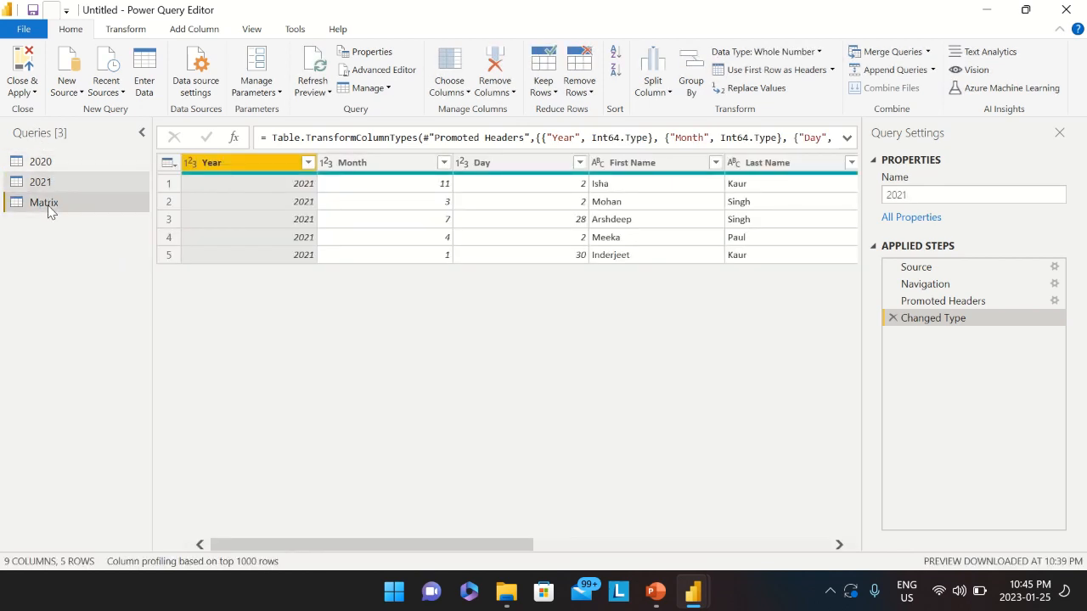
pyautogui.click(49, 202)
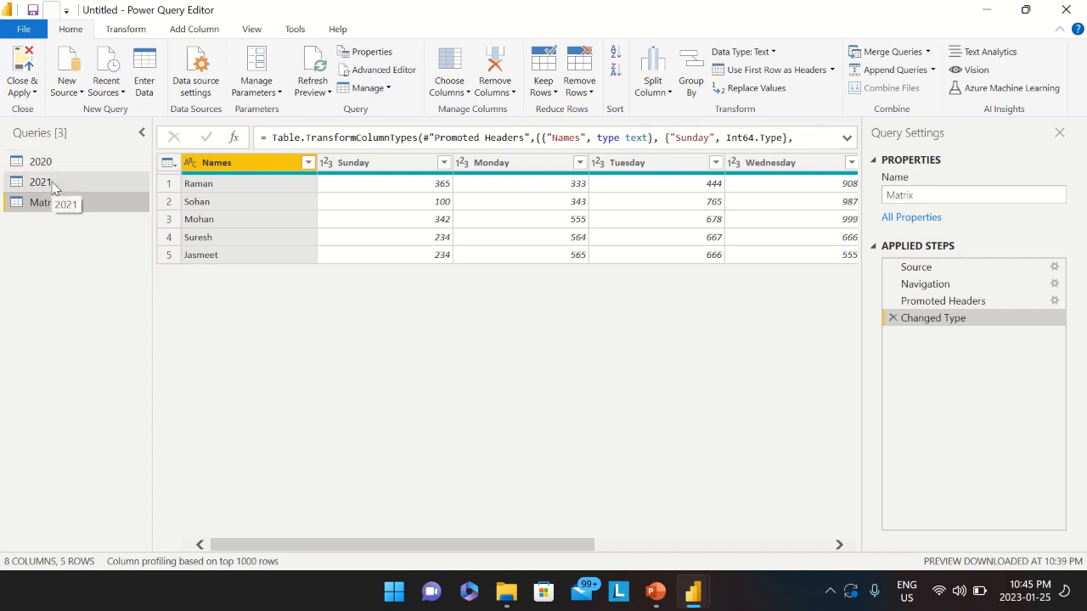
pyautogui.click(53, 185)
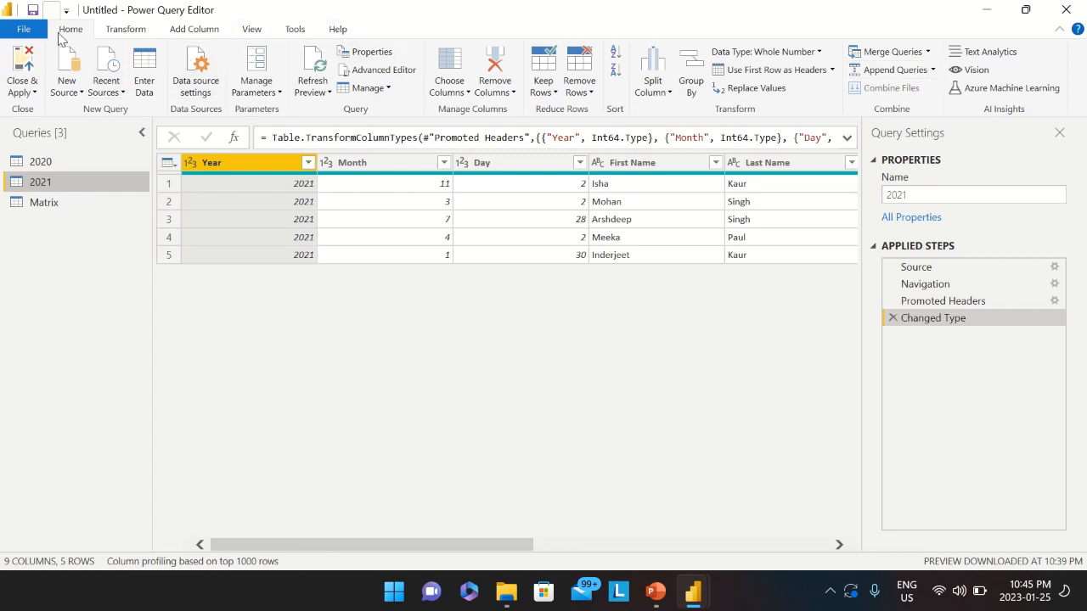
pyautogui.click(934, 71)
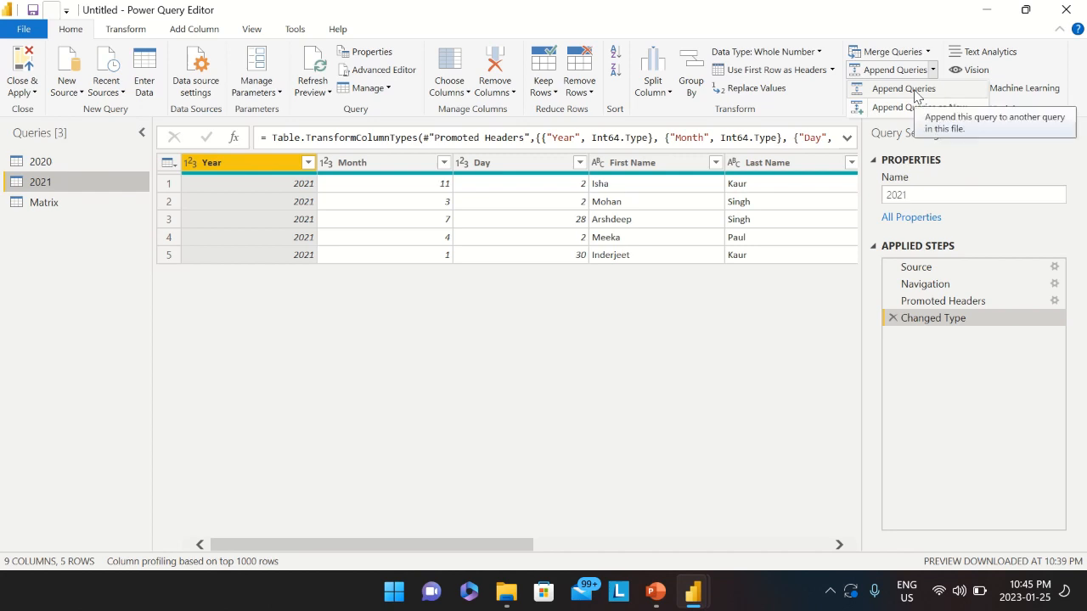
pyautogui.click(908, 89)
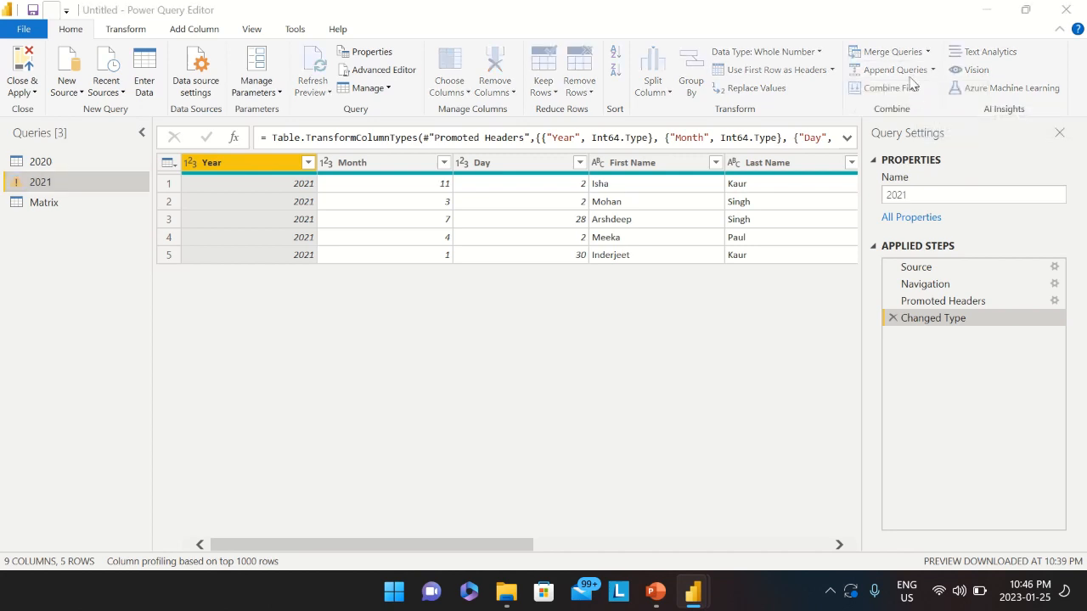
pyautogui.click(381, 316)
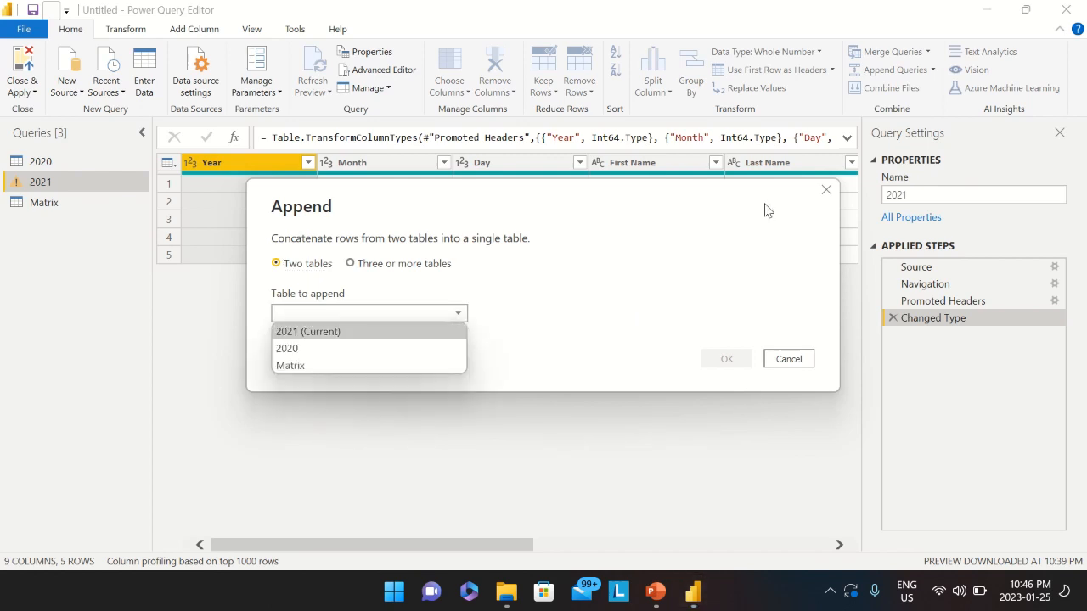
pyautogui.click(317, 348)
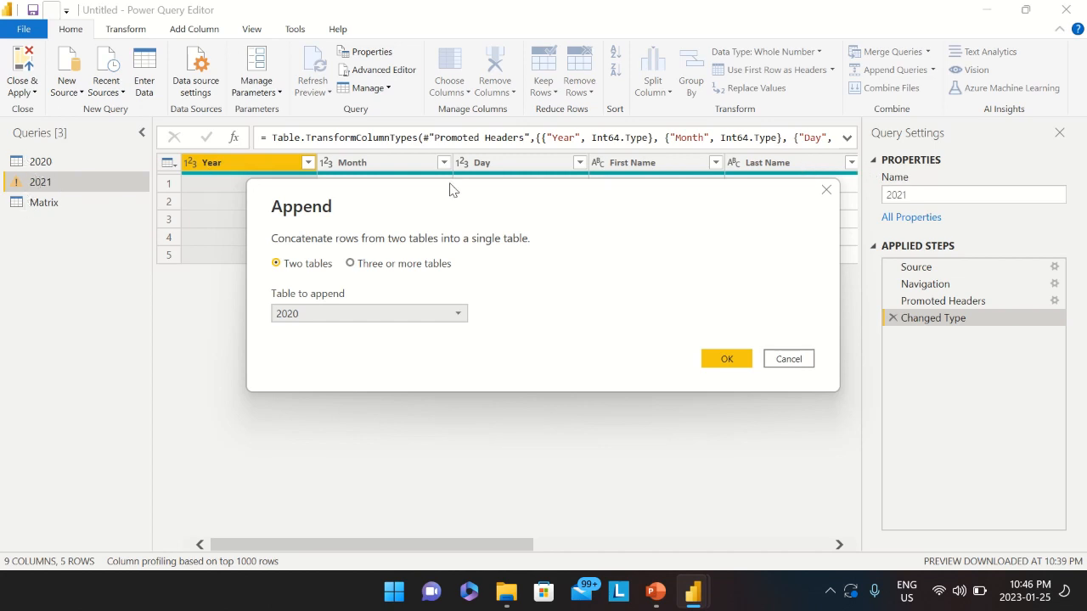
pyautogui.click(728, 359)
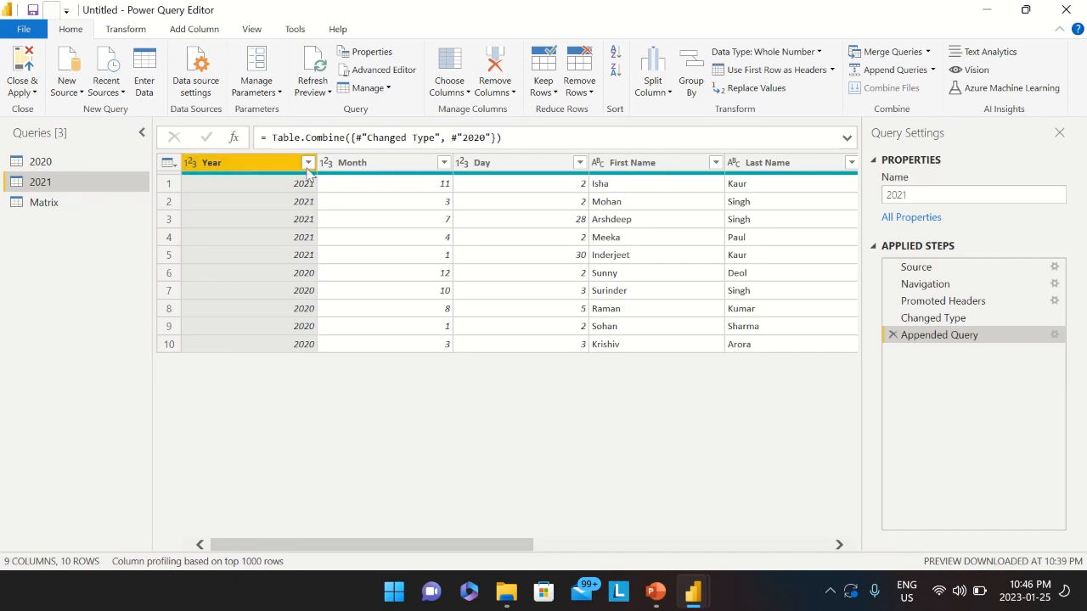
# Disable loading of the 2020 query into the report
pyautogui.moveTo(484, 544); pyautogui.dragTo(419, 523)
pyautogui.click(42, 164)
pyautogui.rightClick(42, 165)
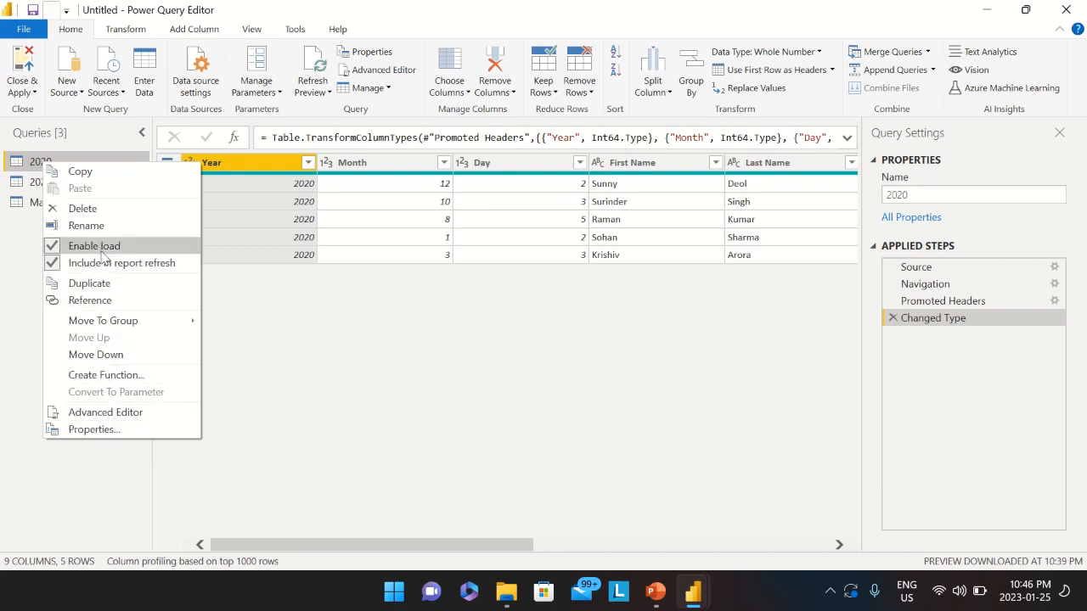
pyautogui.click(56, 246)
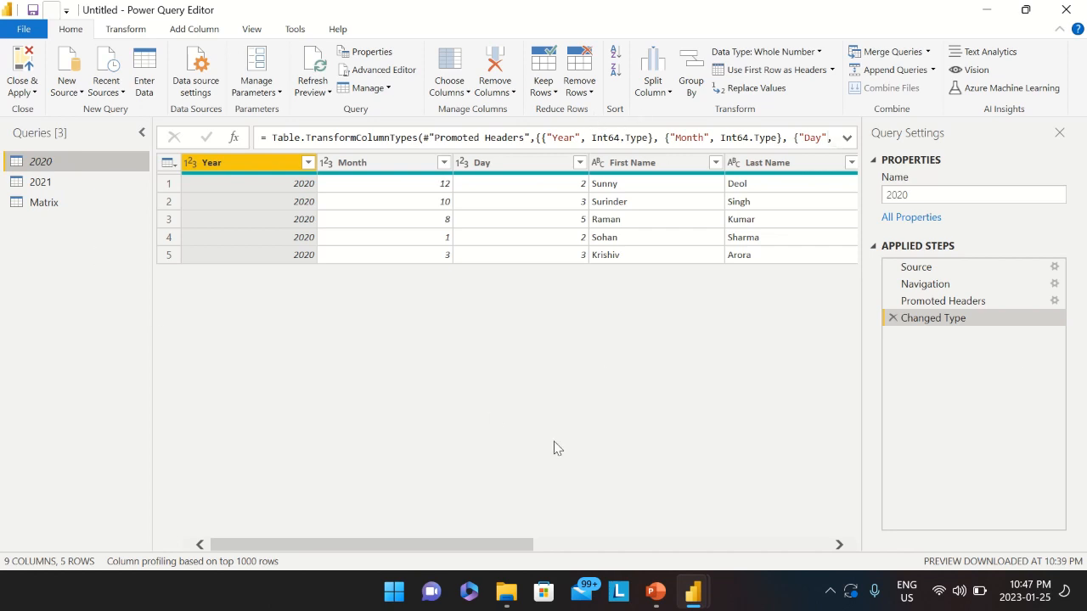
# Split the Property Address column of the 2020 query by comma at each occurrence of the delimiter
pyautogui.moveTo(495, 543); pyautogui.dragTo(701, 551)
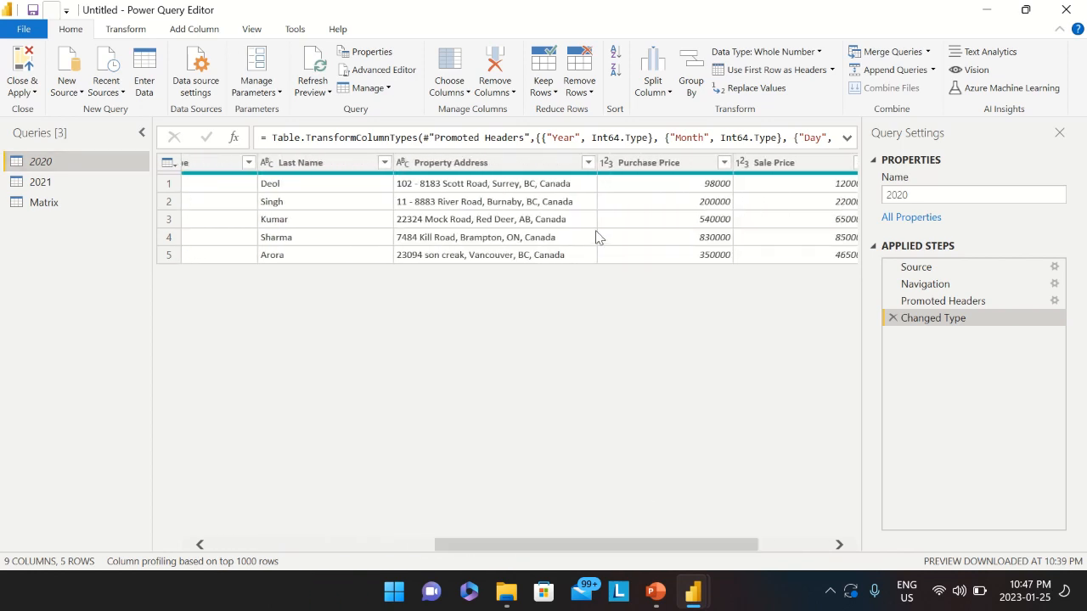
pyautogui.click(492, 163)
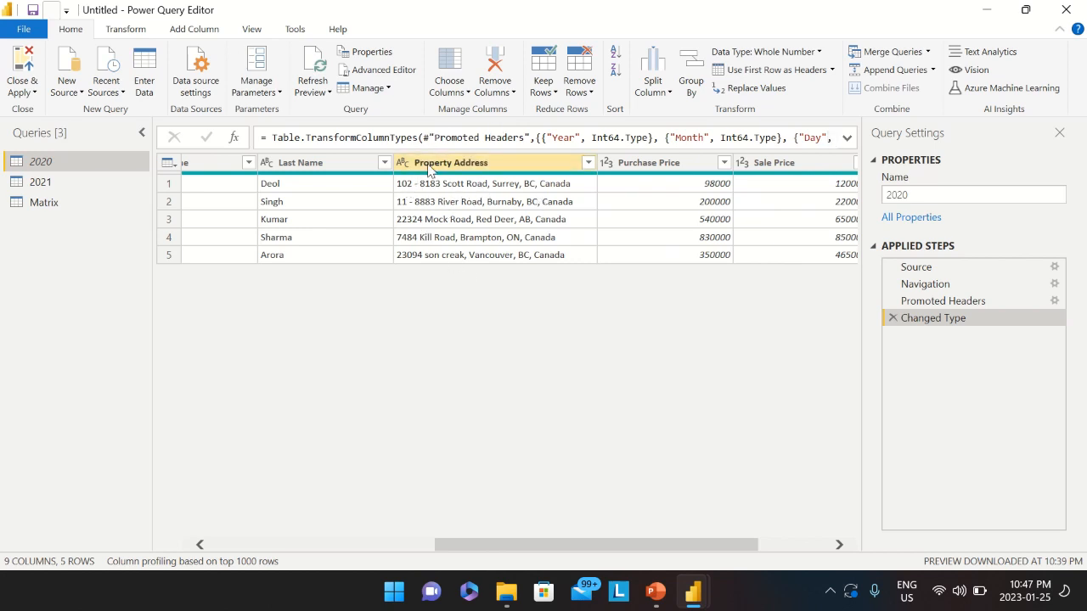
pyautogui.click(493, 167)
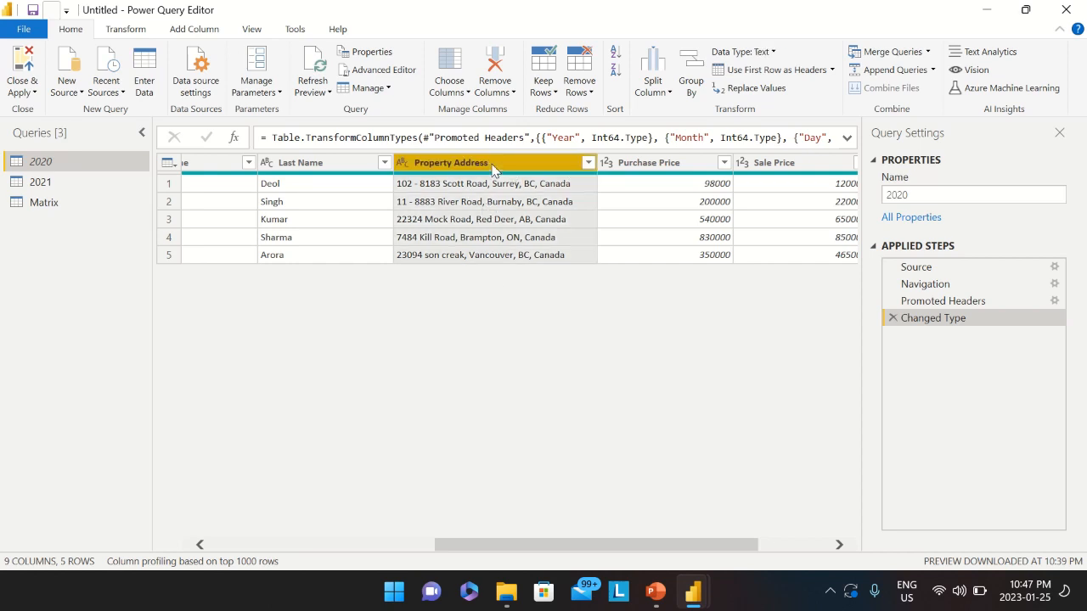
pyautogui.click(667, 95)
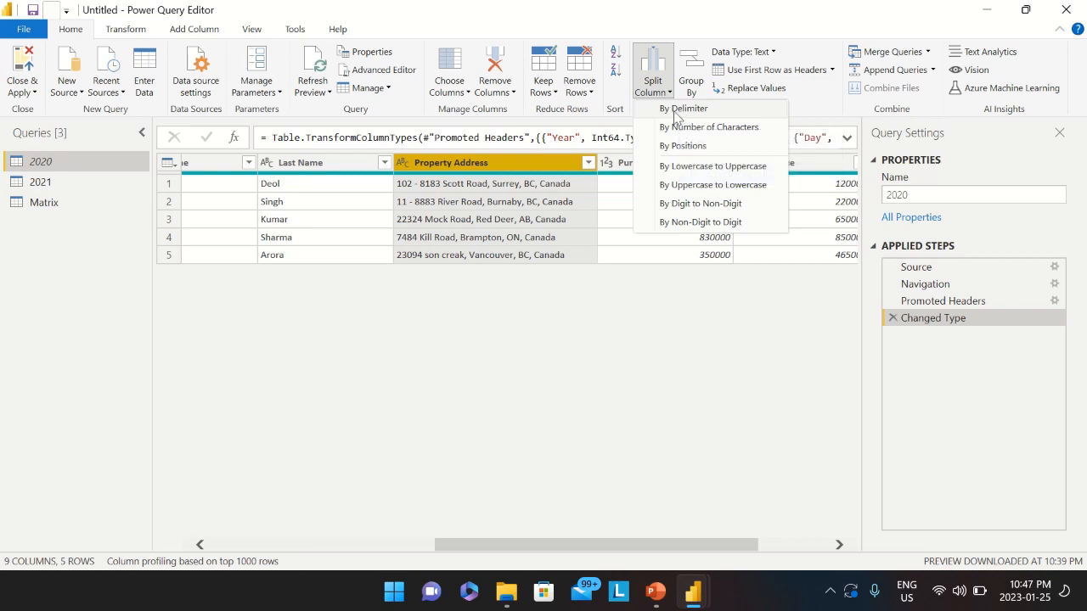
pyautogui.click(685, 114)
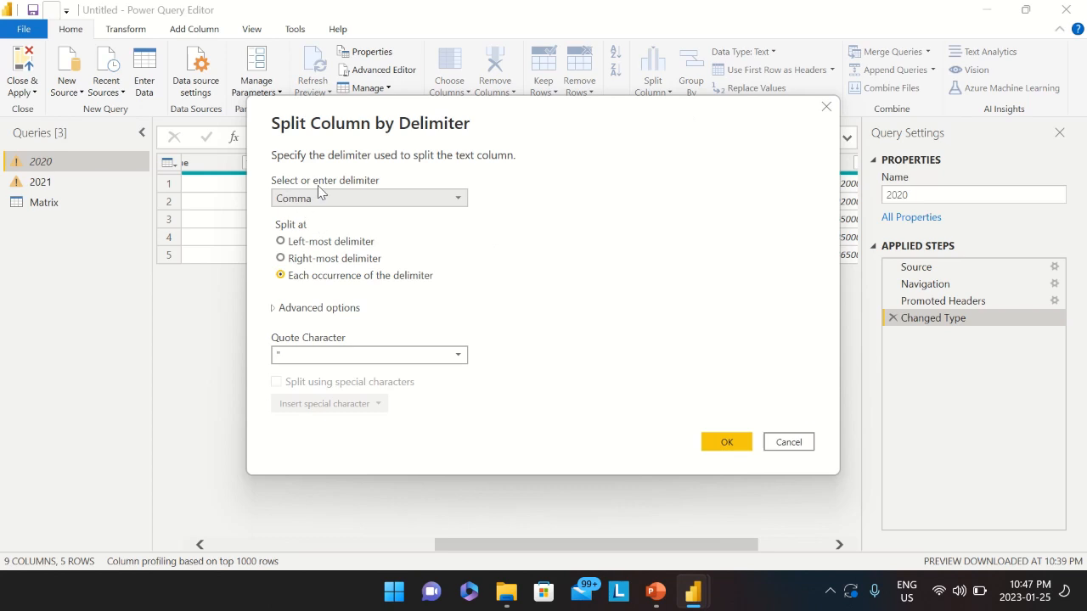
pyautogui.click(376, 200)
pyautogui.click(376, 202)
pyautogui.click(722, 443)
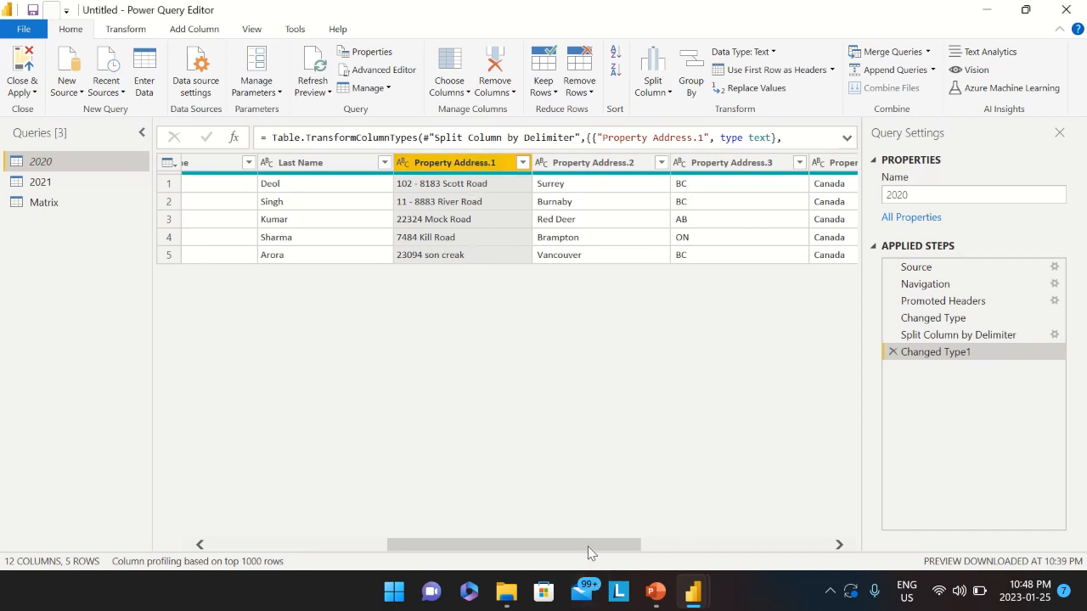
# Rename the Property Address.1 column in the 2020 query as Address
pyautogui.moveTo(589, 548); pyautogui.dragTo(646, 544)
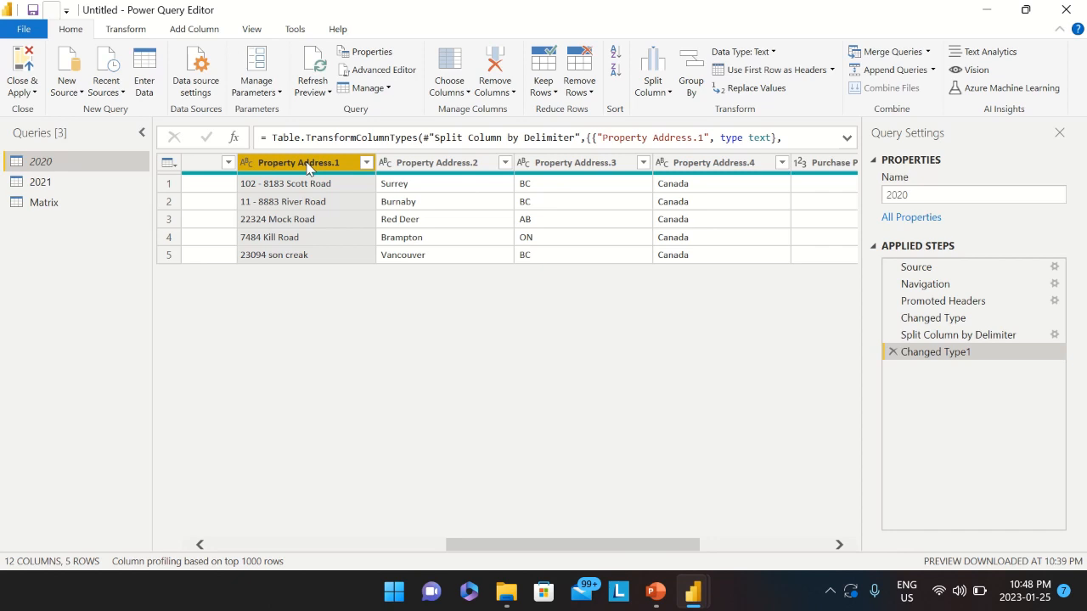
pyautogui.doubleClick(307, 166)
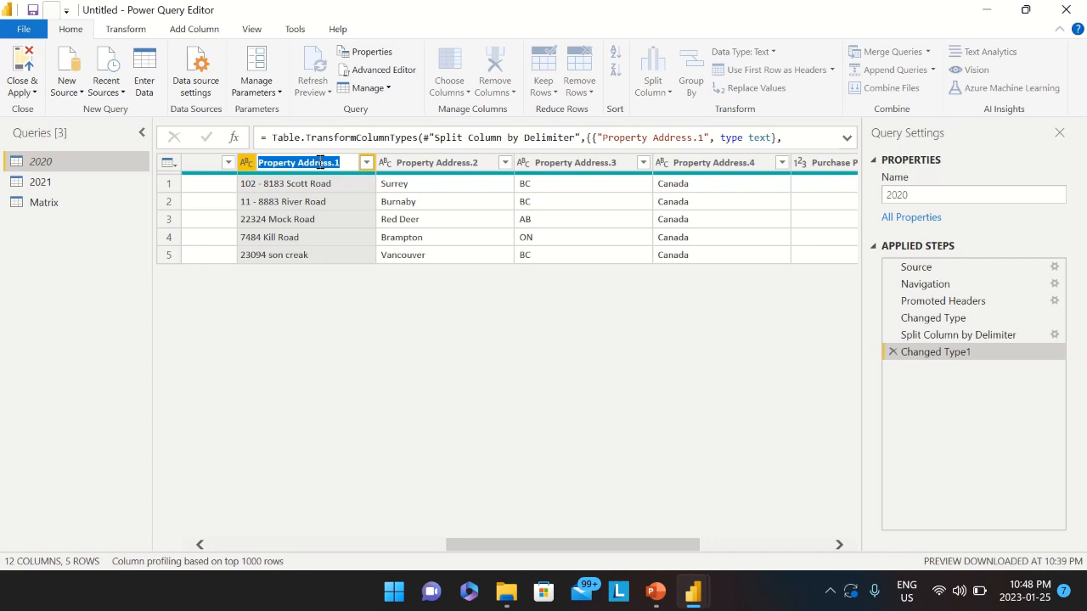
pyautogui.write('H')
pyautogui.press('BackSpace')
pyautogui.press('BackSpace')
pyautogui.press('BackSpace')
pyautogui.press('BackSpace')
pyautogui.press('BackSpace')
pyautogui.press('BackSpace')
pyautogui.press('BackSpace')
pyautogui.press('BackSpace')
pyautogui.press('BackSpace')
pyautogui.write('s')
pyautogui.press('Return')
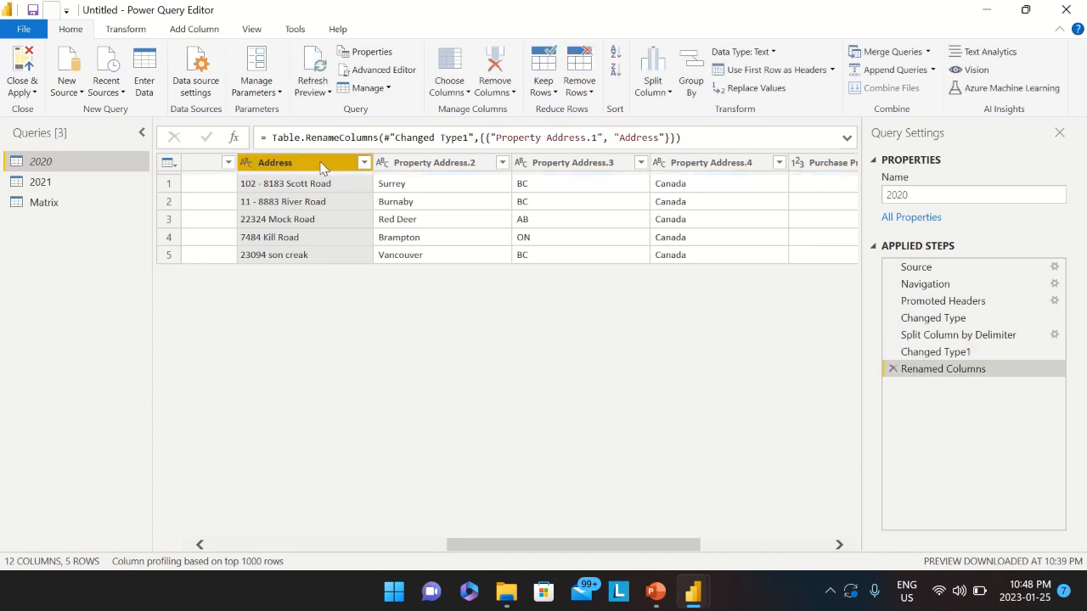
# Rename the Property Address.2 column in the 2020 query as City
pyautogui.click(442, 165)
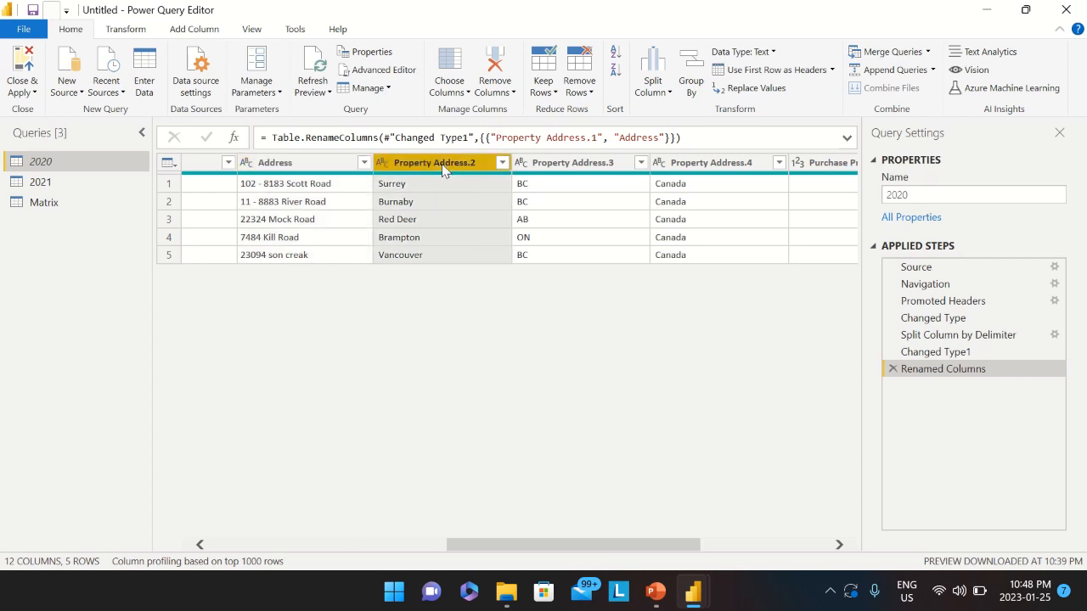
pyautogui.doubleClick(443, 166)
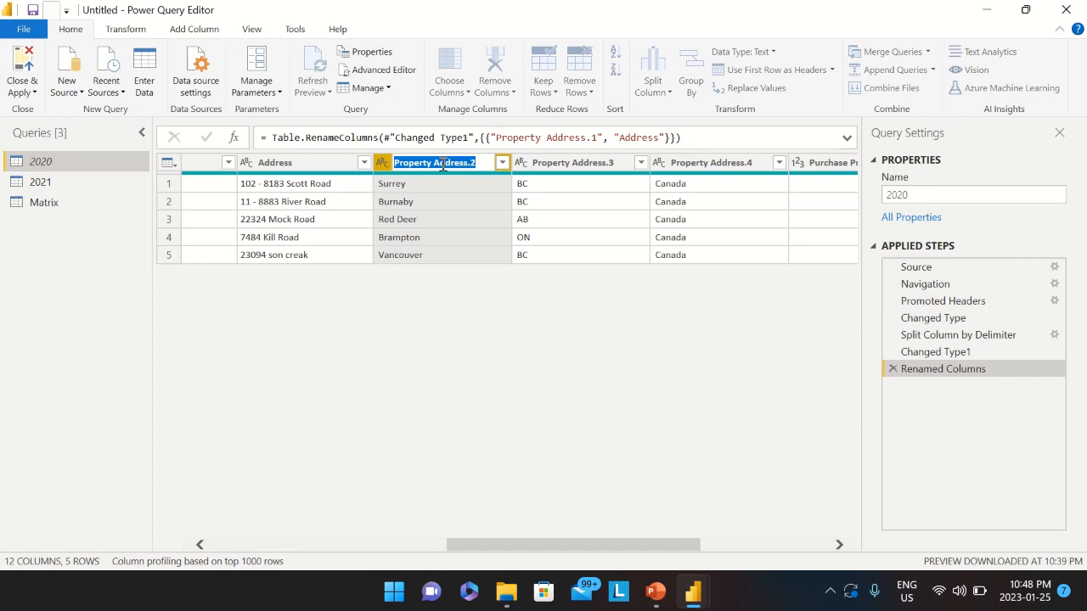
pyautogui.write('City')
pyautogui.press('Return')
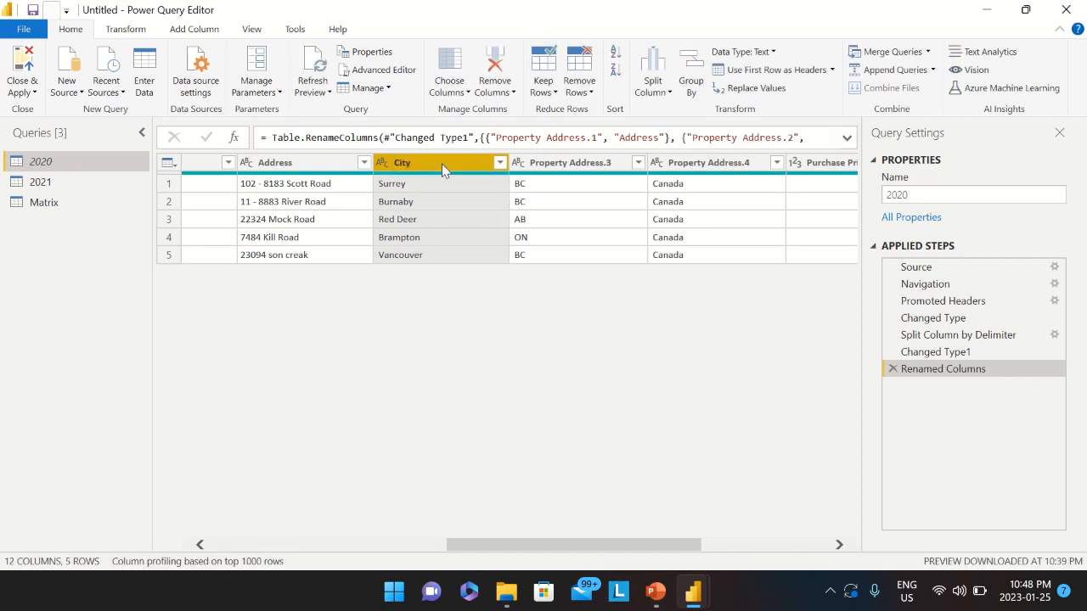
# Rename the Property Address.3 column in the 2020 query as Province
pyautogui.click(558, 164)
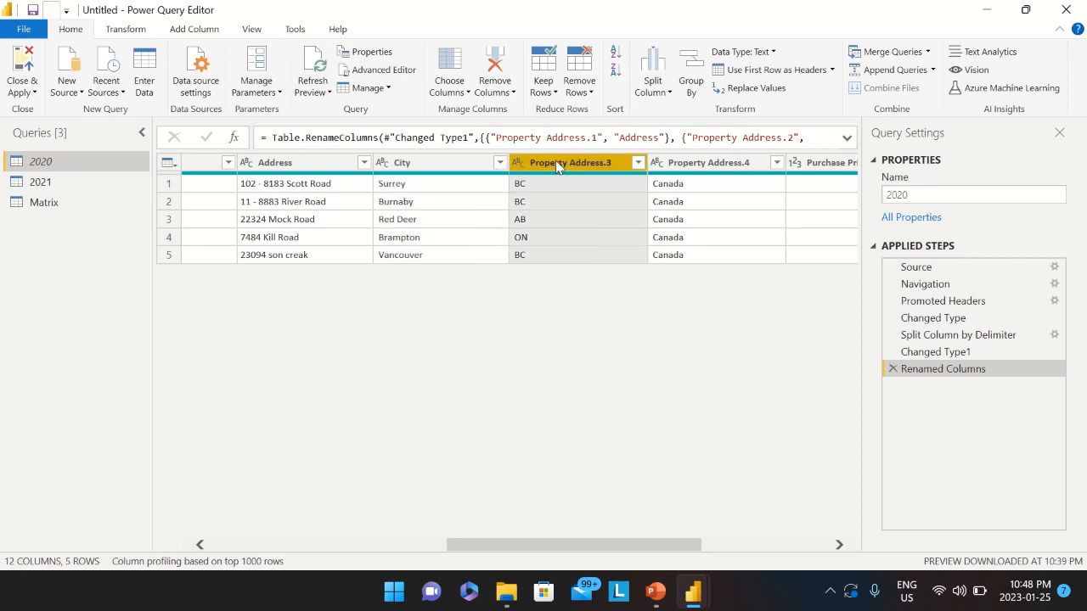
pyautogui.doubleClick(558, 164)
pyautogui.write('Province')
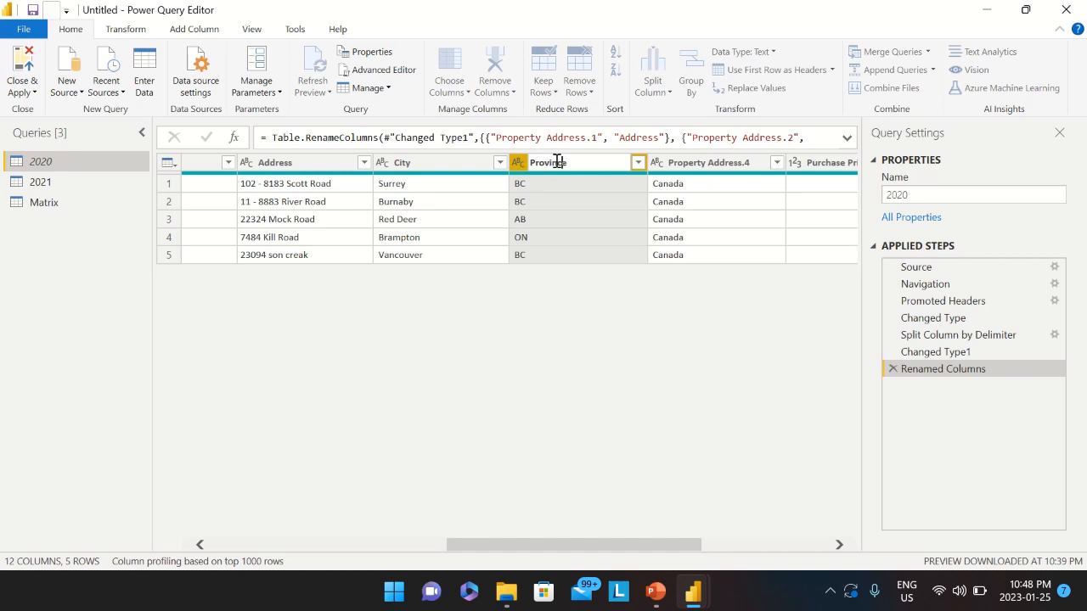
pyautogui.press('Return')
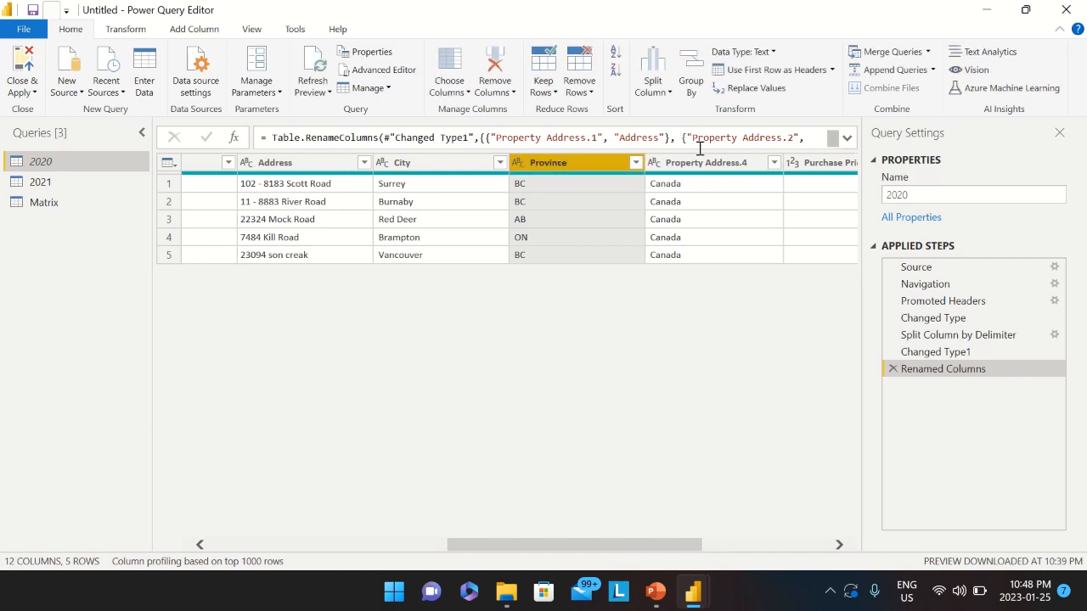
# Rename the Property Address.4 column in the 2020 query as Country
pyautogui.doubleClick(686, 164)
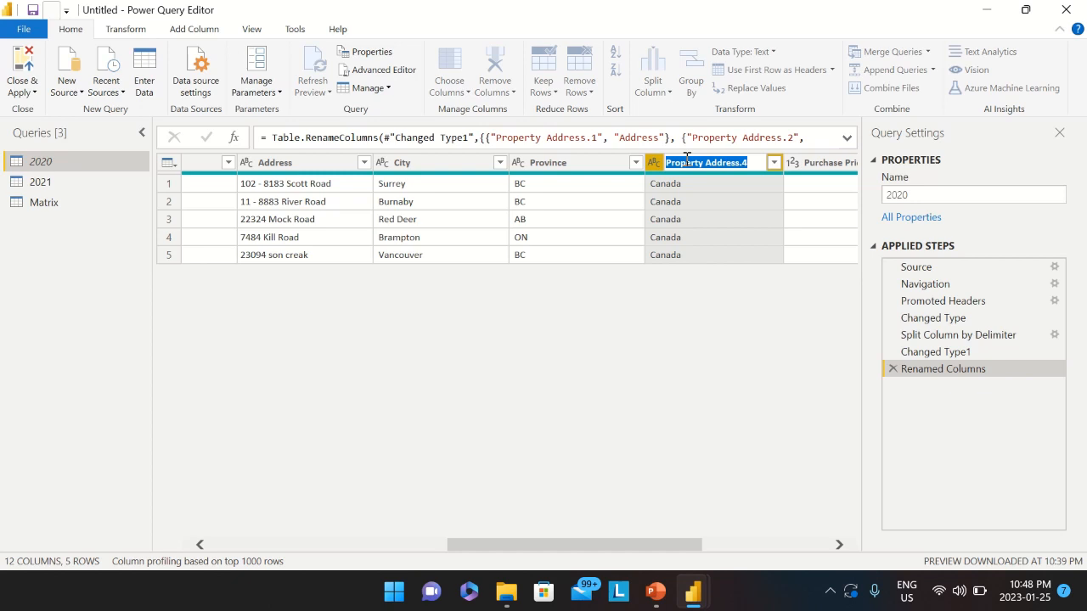
pyautogui.write('Country')
pyautogui.press('Return')
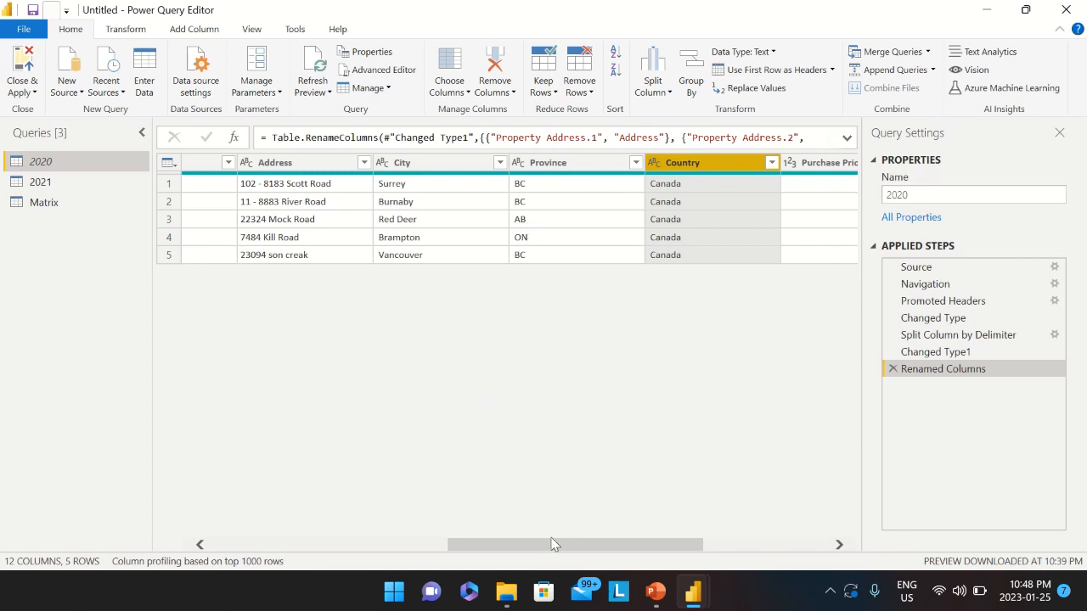
pyautogui.moveTo(549, 550); pyautogui.dragTo(259, 545)
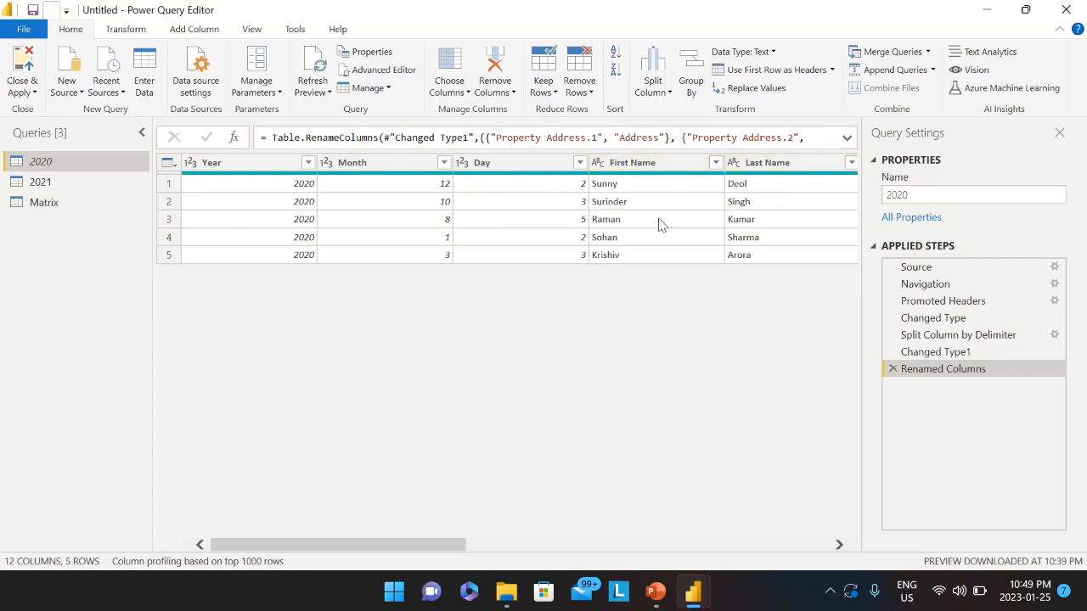
# Check the 2020 query's load setting and examine the Property Address column in the appended 2021 query
pyautogui.rightClick(45, 165)
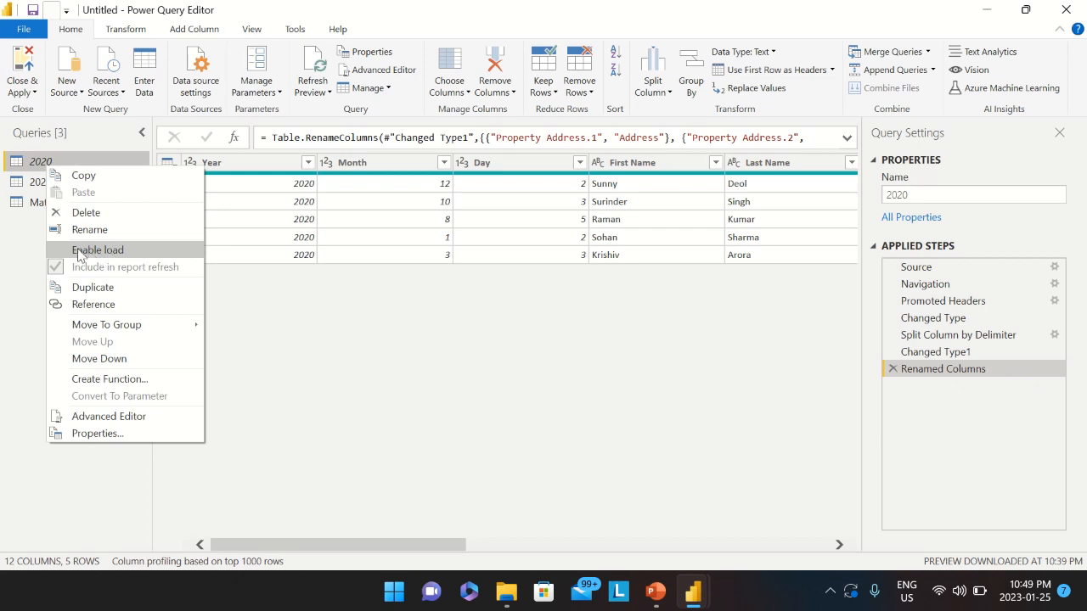
pyautogui.click(231, 299)
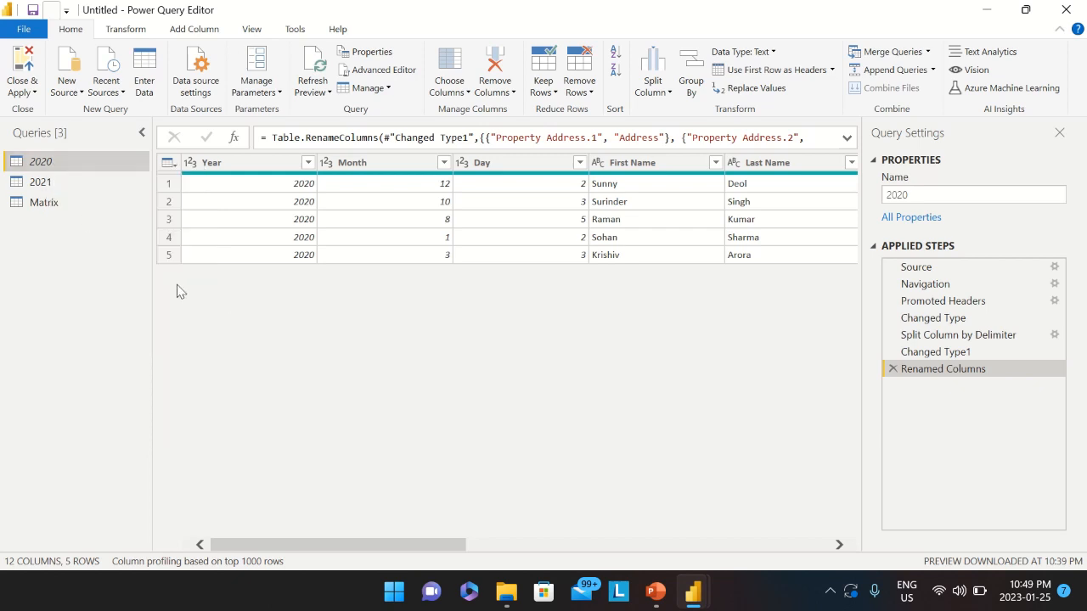
pyautogui.click(37, 184)
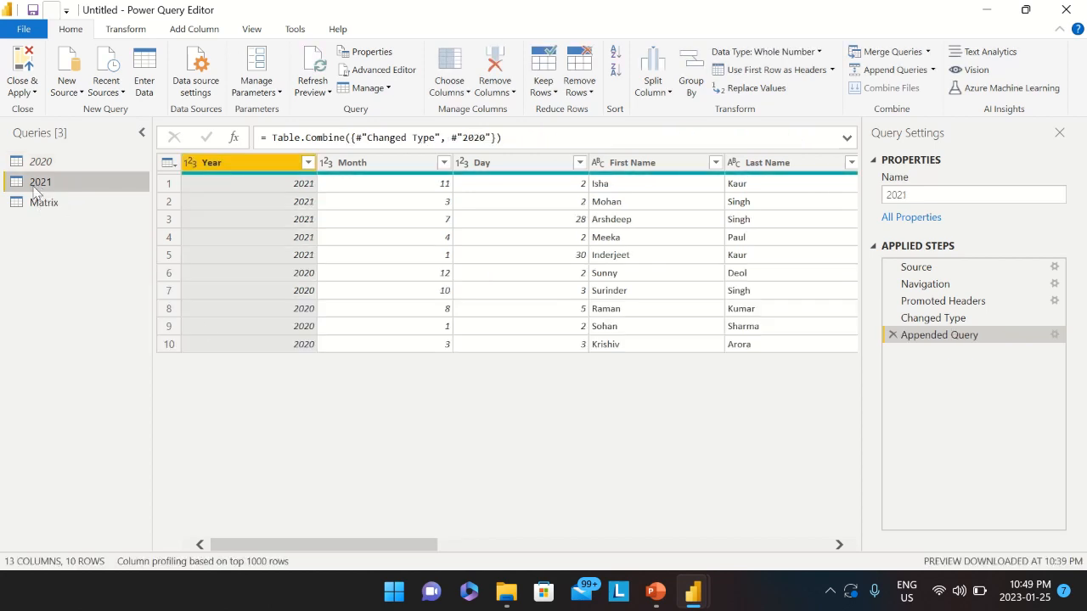
pyautogui.click(465, 282)
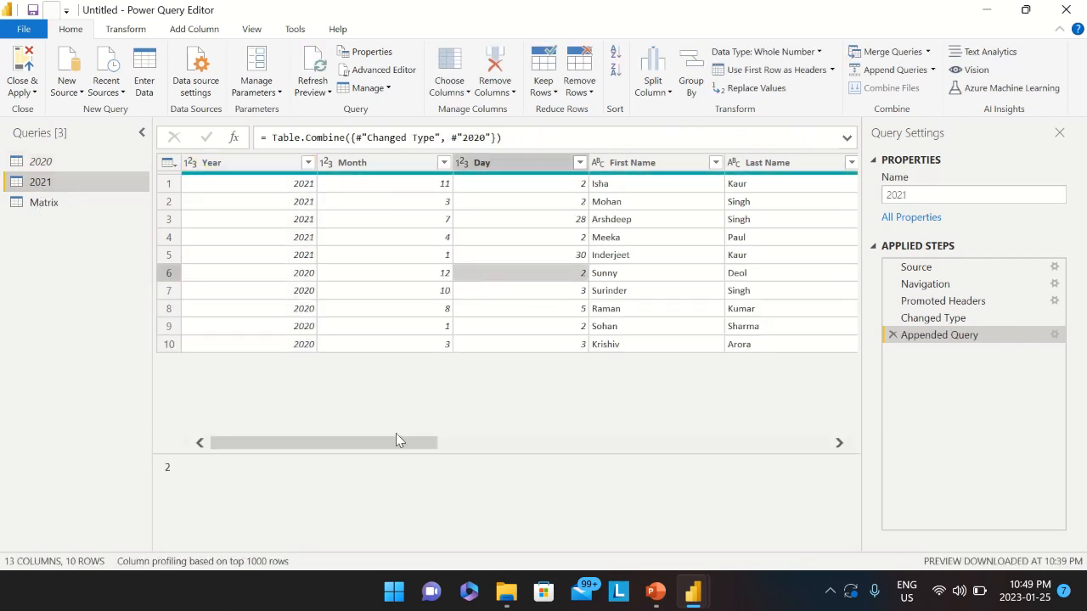
pyautogui.moveTo(395, 438); pyautogui.dragTo(531, 444)
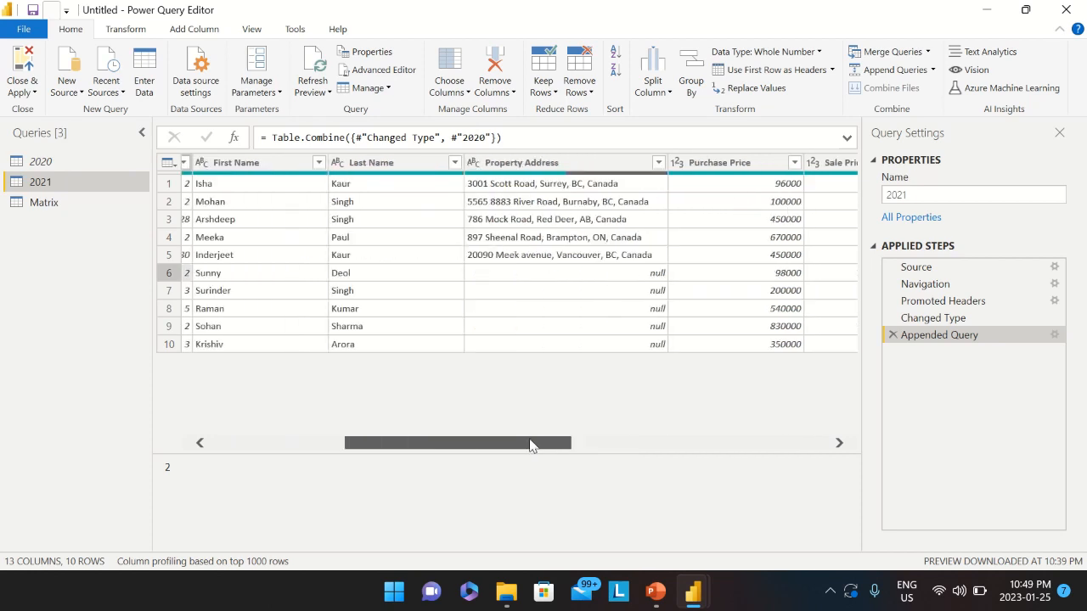
pyautogui.click(564, 165)
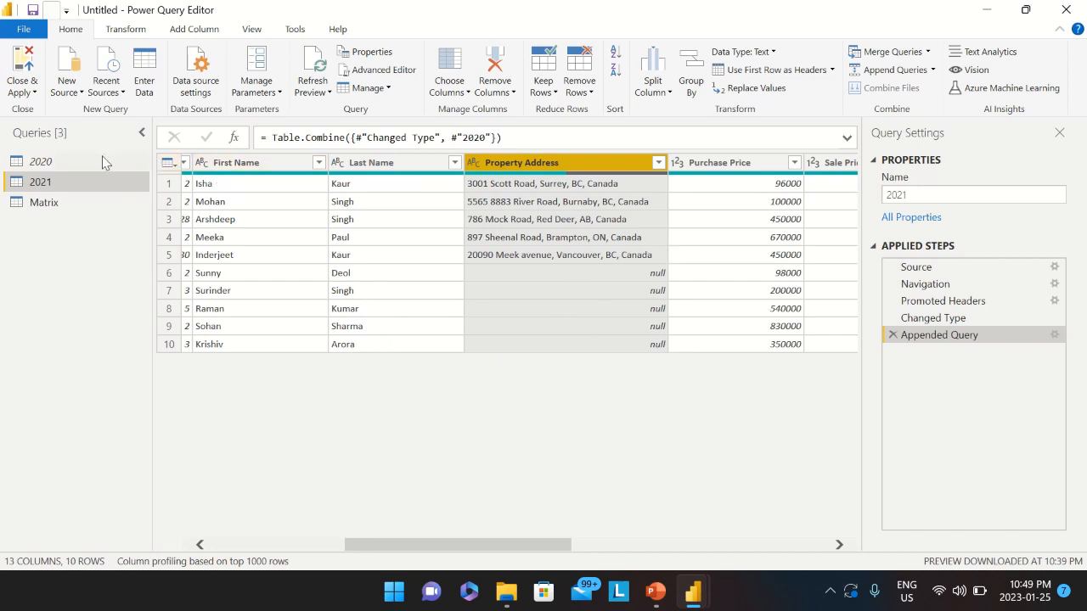
# Remove the Renamed Columns, Changed Type1 and Split Column by Delimiter steps from the 2020 query
pyautogui.click(41, 161)
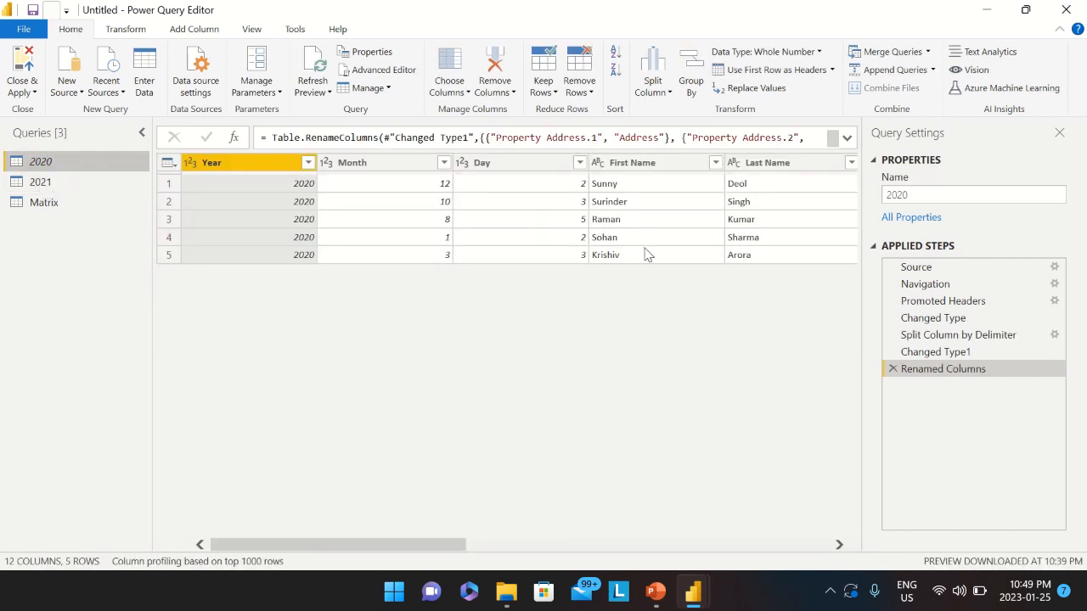
pyautogui.click(892, 370)
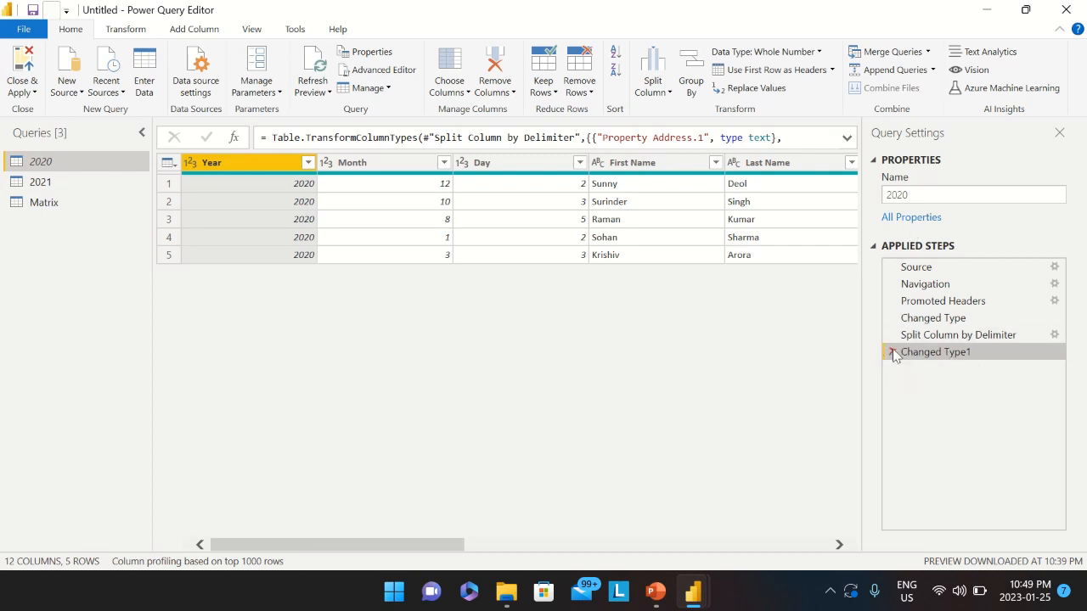
pyautogui.click(892, 352)
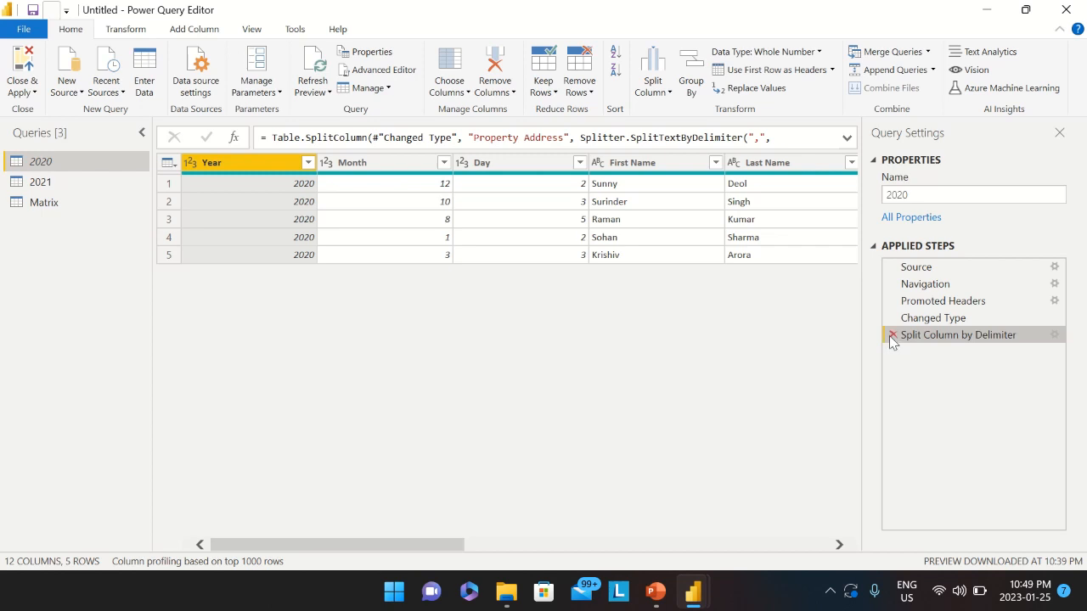
pyautogui.click(892, 336)
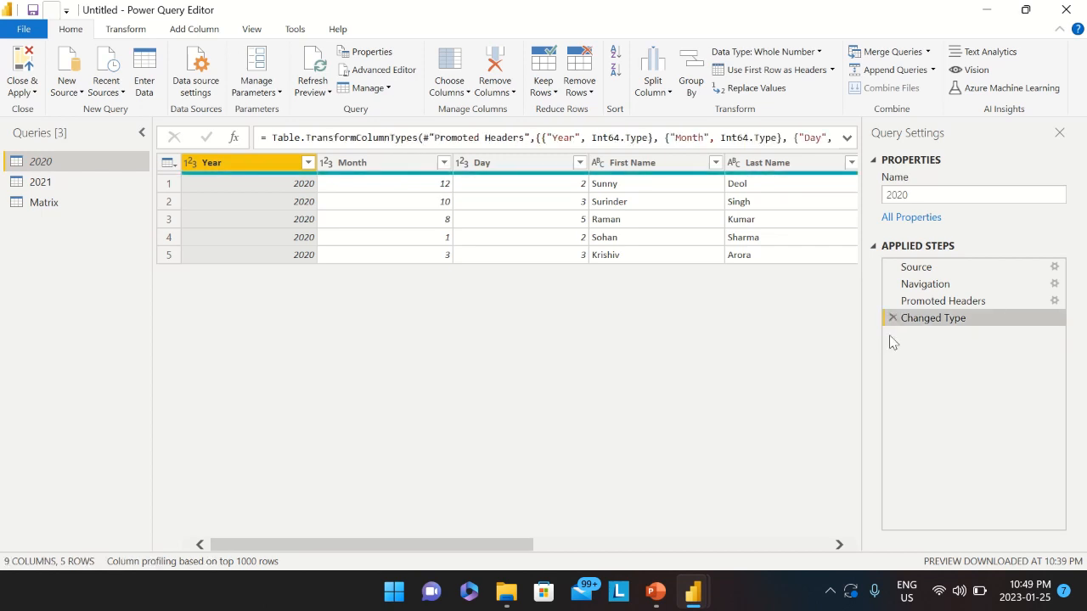
pyautogui.moveTo(483, 544); pyautogui.dragTo(700, 544)
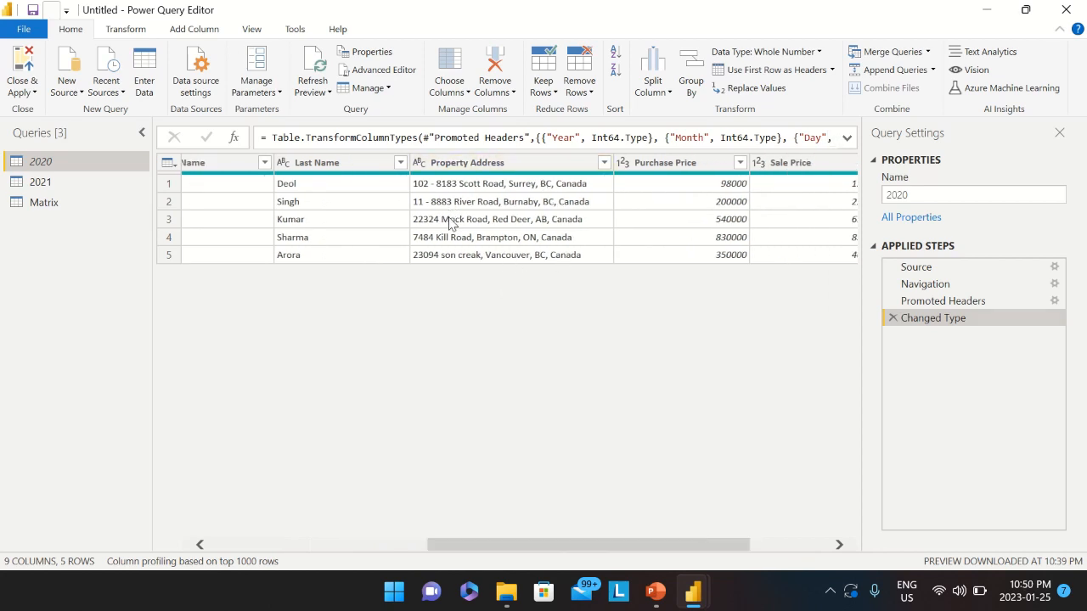
# Split the Property Address column in the 2021 query at each occurrence of the comma delimiter
pyautogui.click(40, 183)
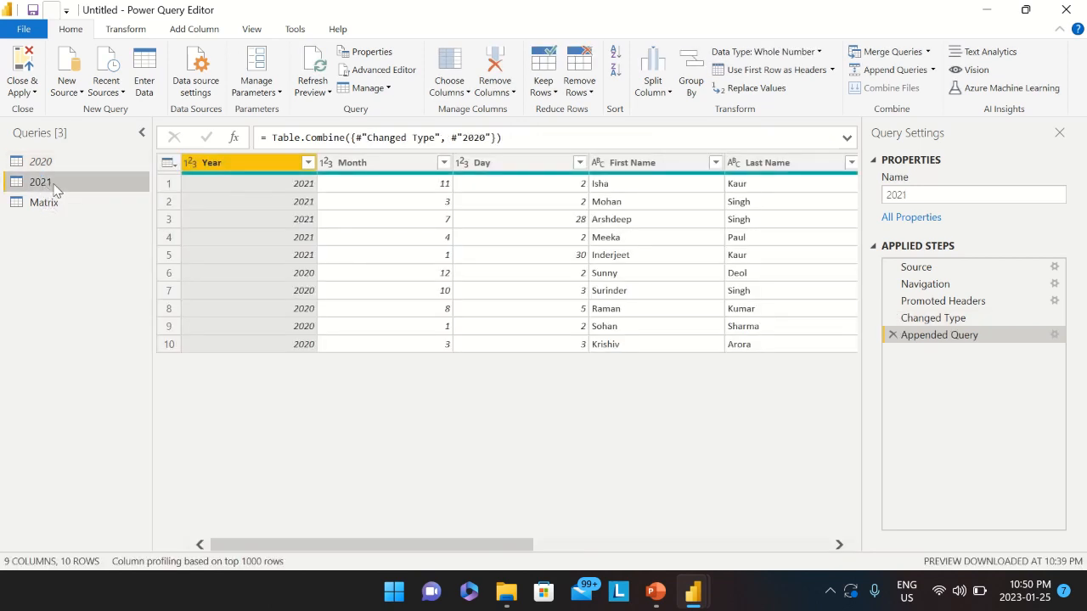
pyautogui.moveTo(473, 543); pyautogui.dragTo(646, 547)
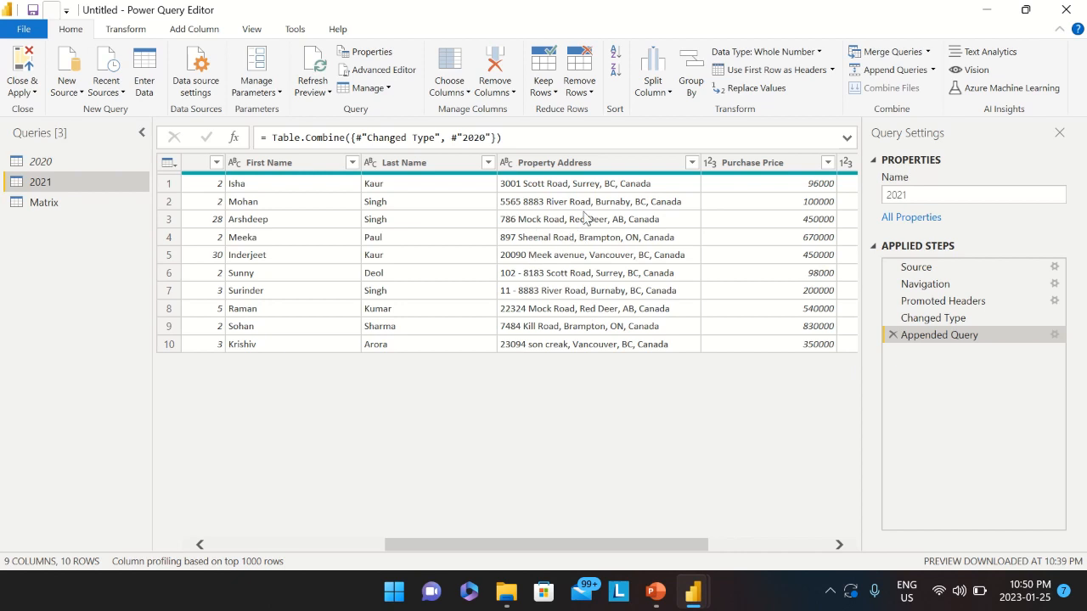
pyautogui.click(589, 169)
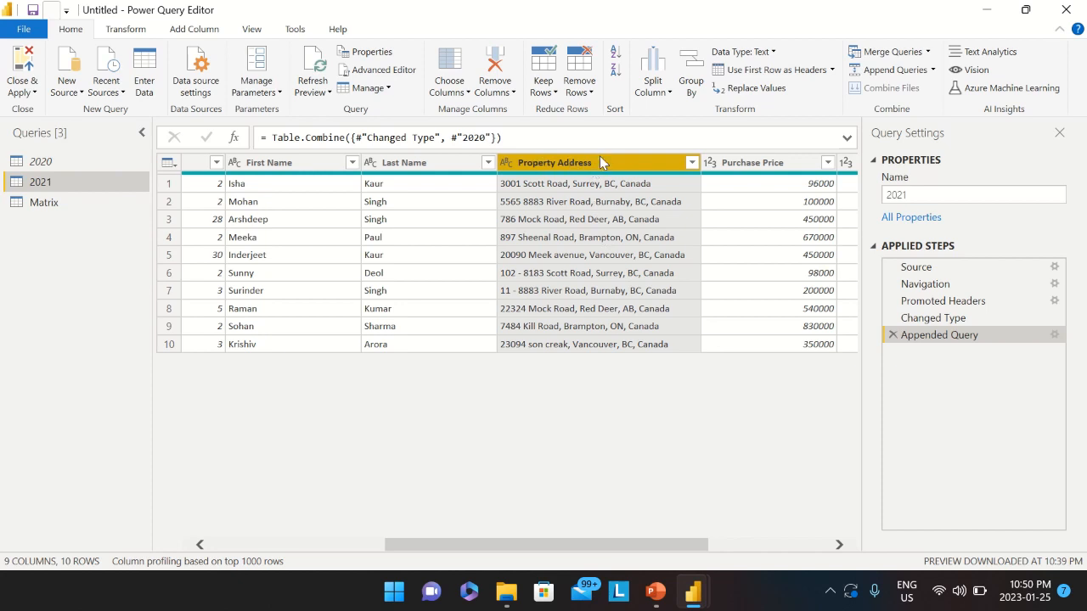
pyautogui.click(660, 93)
pyautogui.click(669, 111)
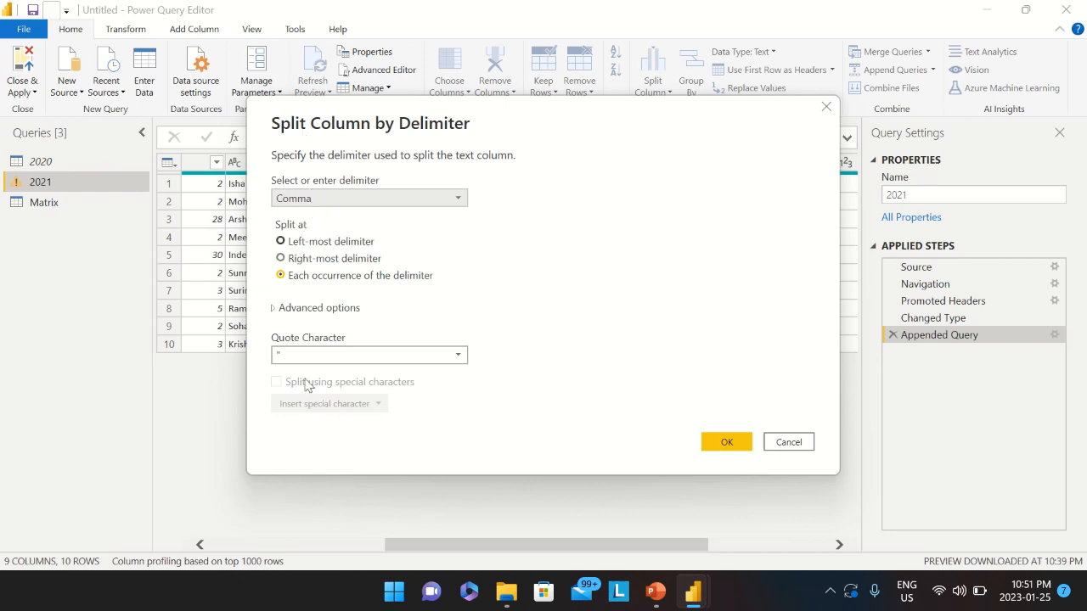
pyautogui.click(725, 441)
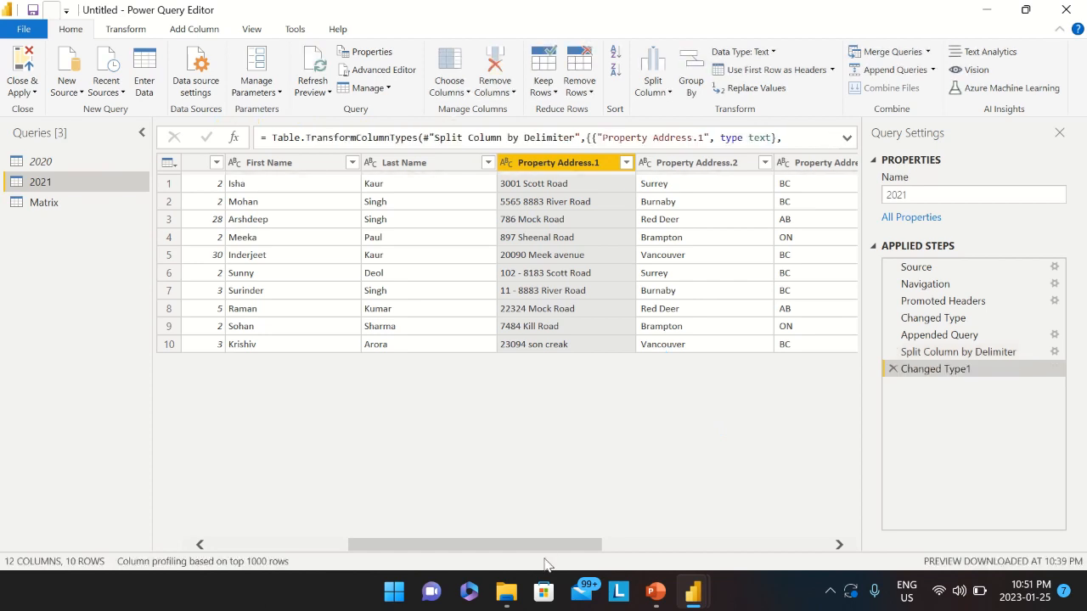
# Rename the Property Address.1 column in the 2021 query as Address and Property Address.2 as City
pyautogui.moveTo(543, 550); pyautogui.dragTo(585, 557)
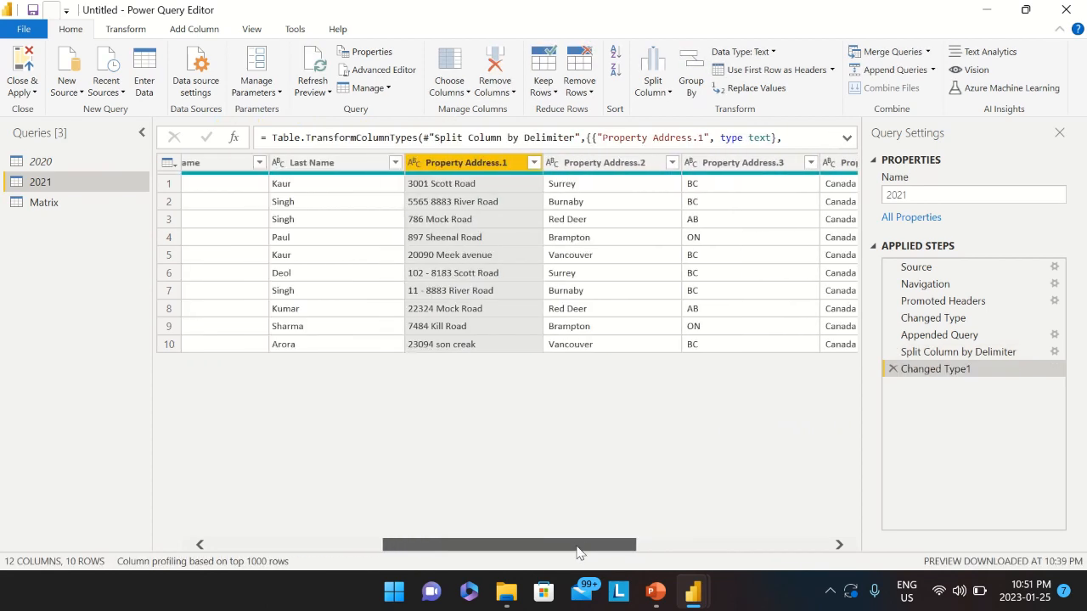
pyautogui.doubleClick(489, 162)
pyautogui.write('Address')
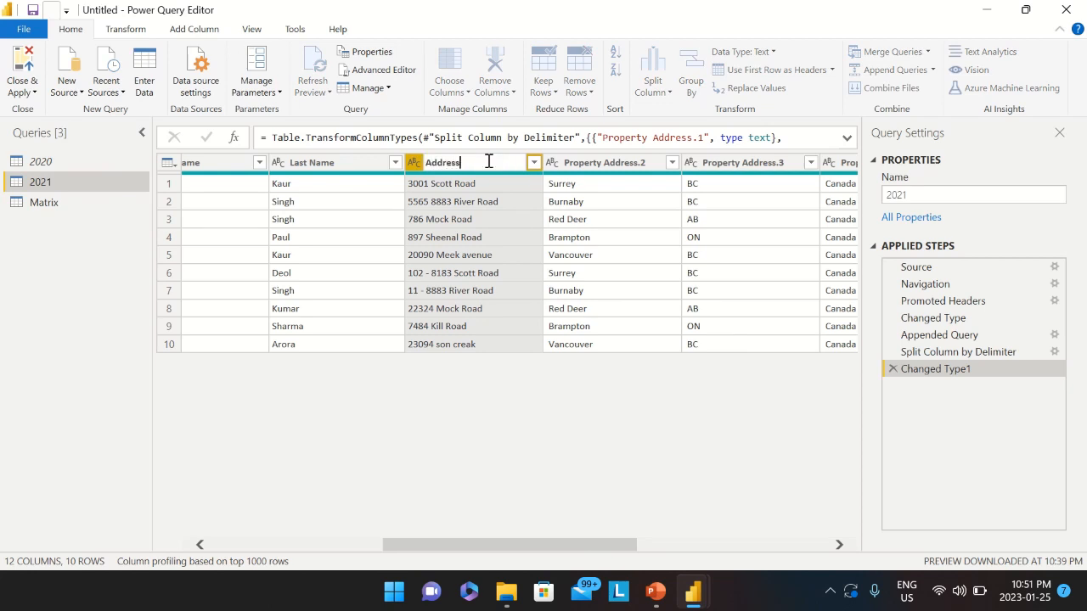
pyautogui.press('Return')
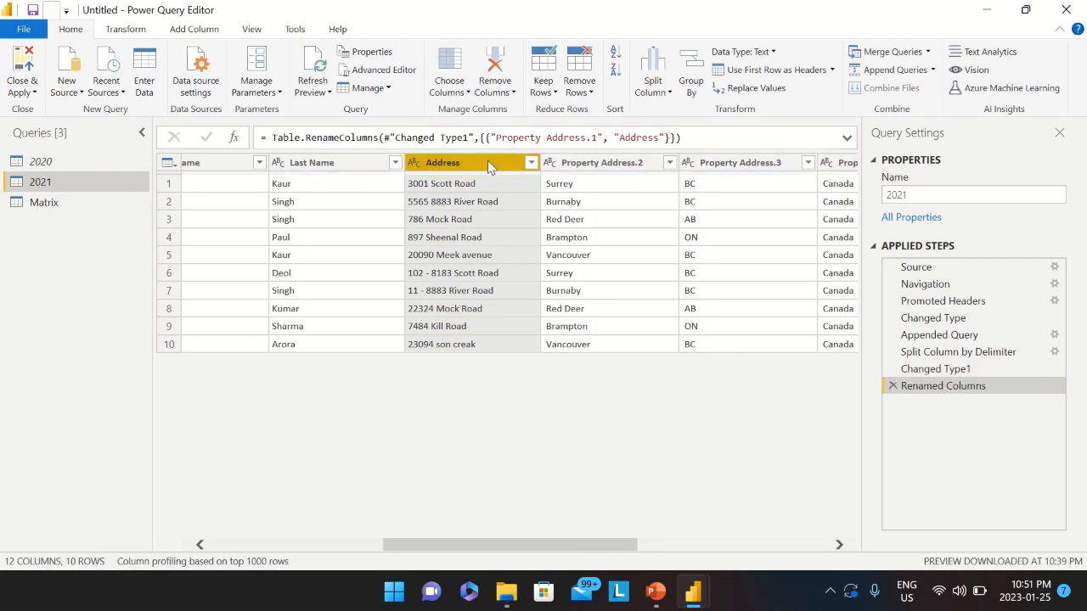
pyautogui.doubleClick(600, 165)
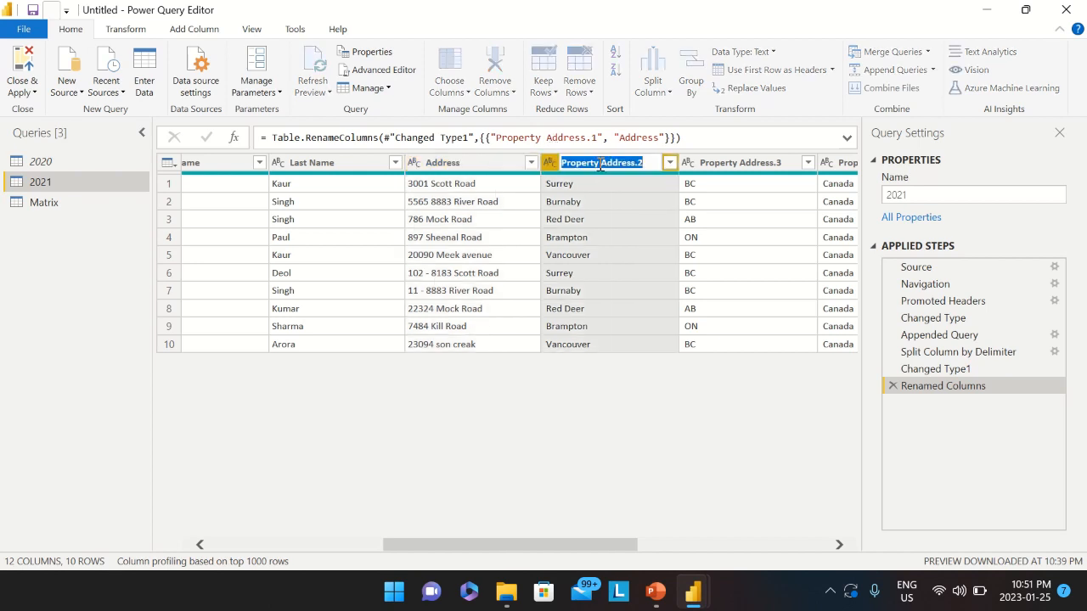
pyautogui.write('City')
pyautogui.press('Return')
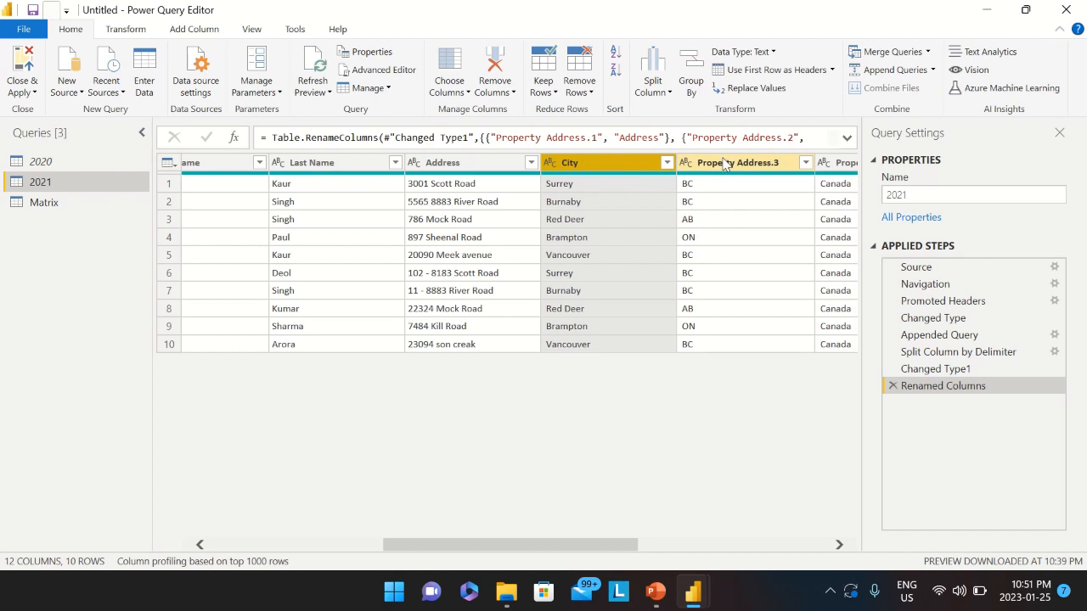
# Rename the Property Address.3 column in the 2021 query as Province and Property Address.4 as Country
pyautogui.doubleClick(723, 162)
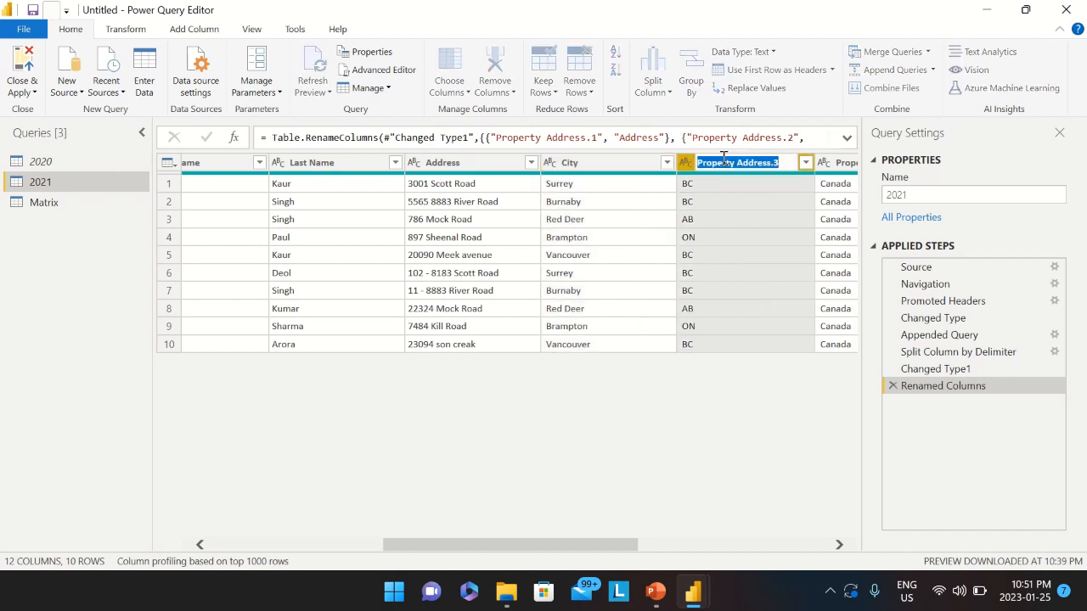
pyautogui.write('Province')
pyautogui.press('Return')
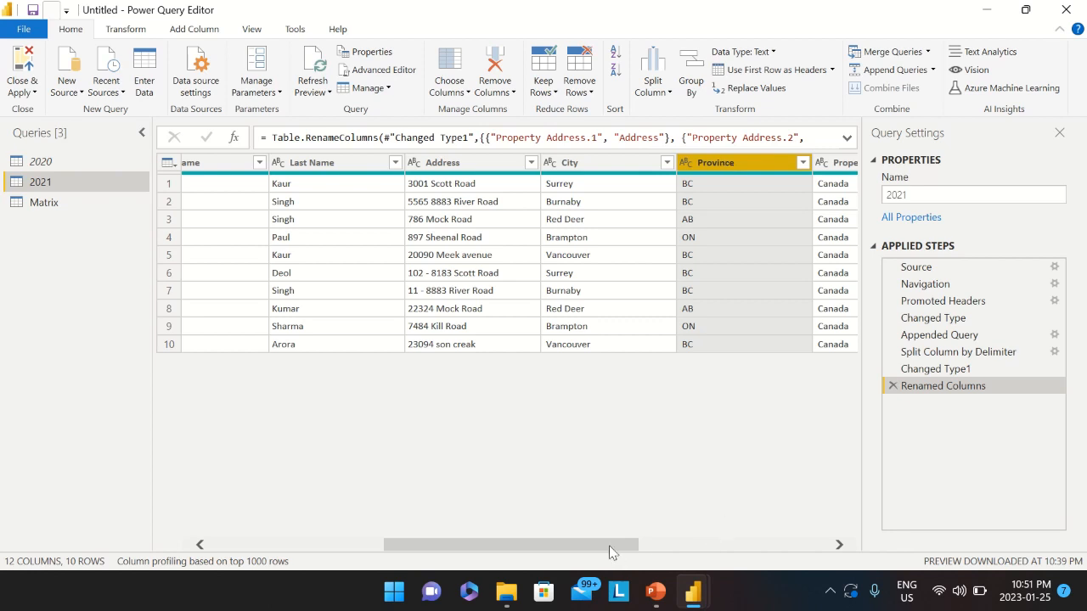
pyautogui.moveTo(609, 553); pyautogui.dragTo(716, 552)
pyautogui.click(584, 162)
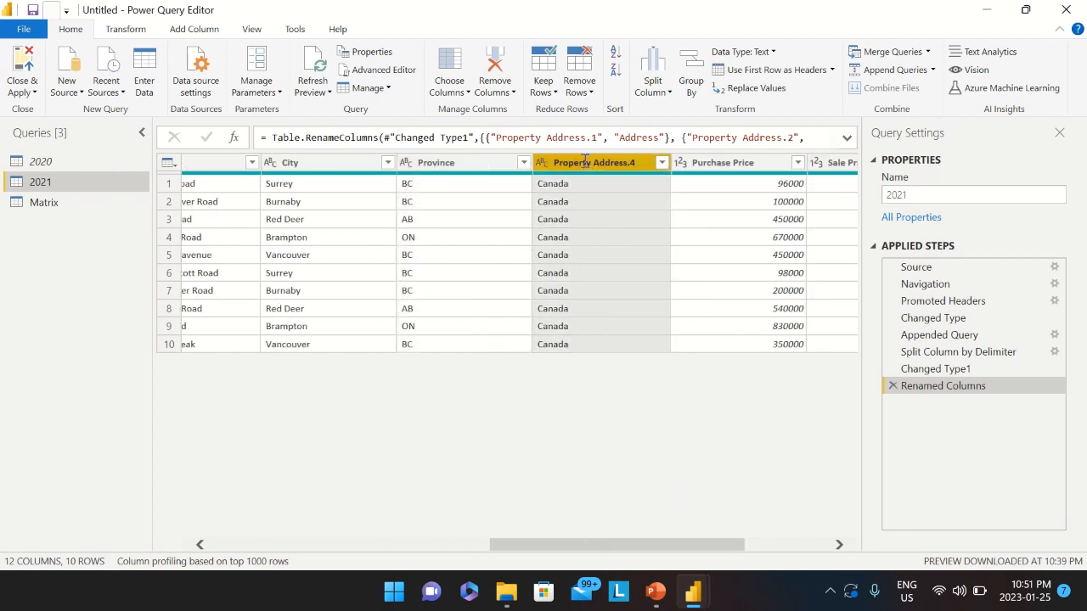
pyautogui.doubleClick(585, 162)
pyautogui.write('Coun')
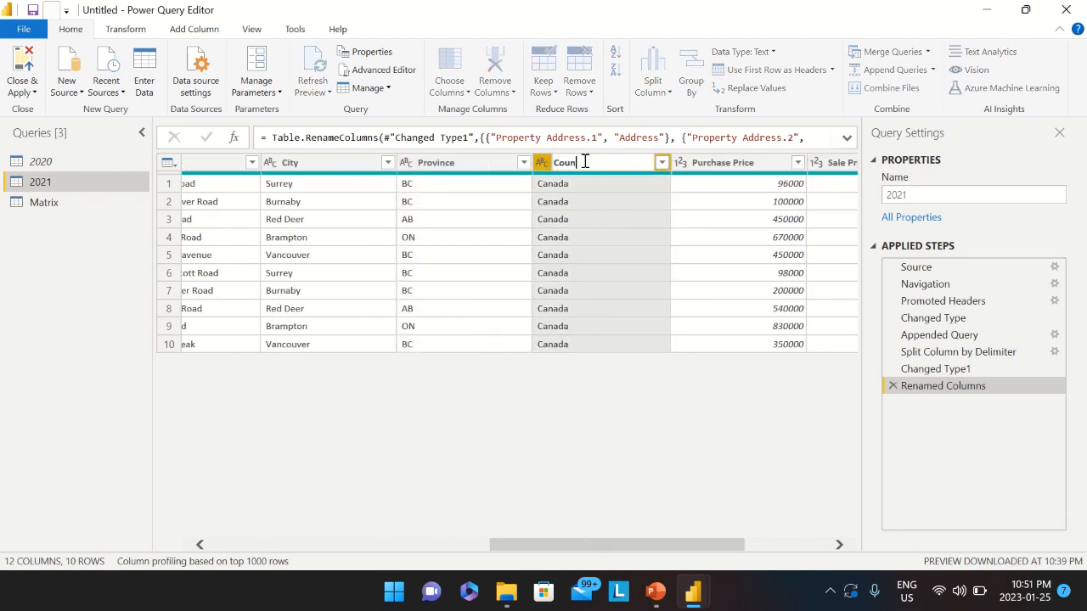
pyautogui.write('try')
pyautogui.press('Return')
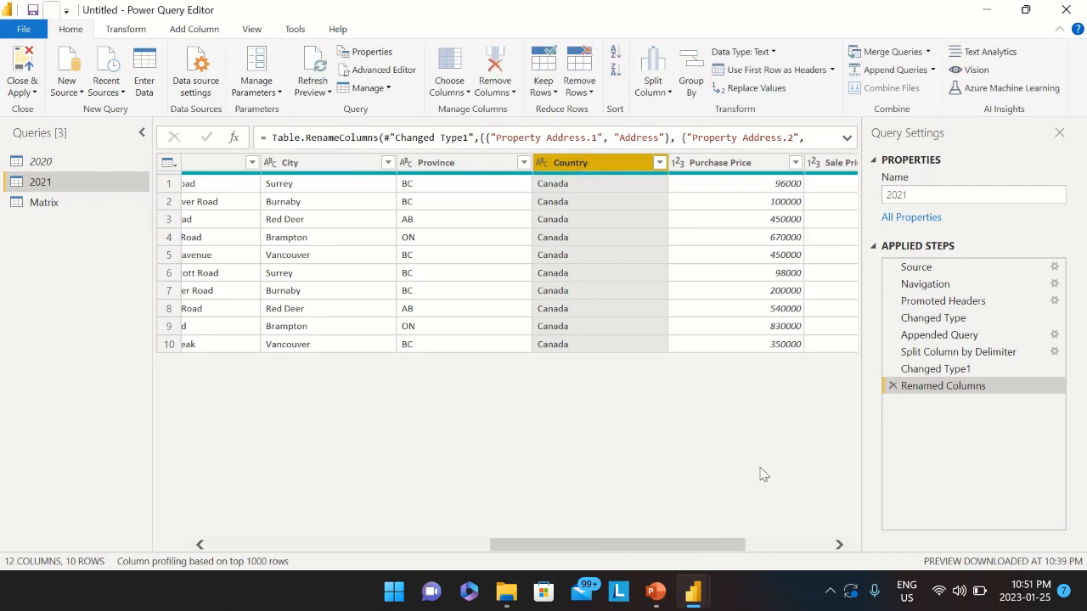
pyautogui.moveTo(630, 548); pyautogui.dragTo(339, 554)
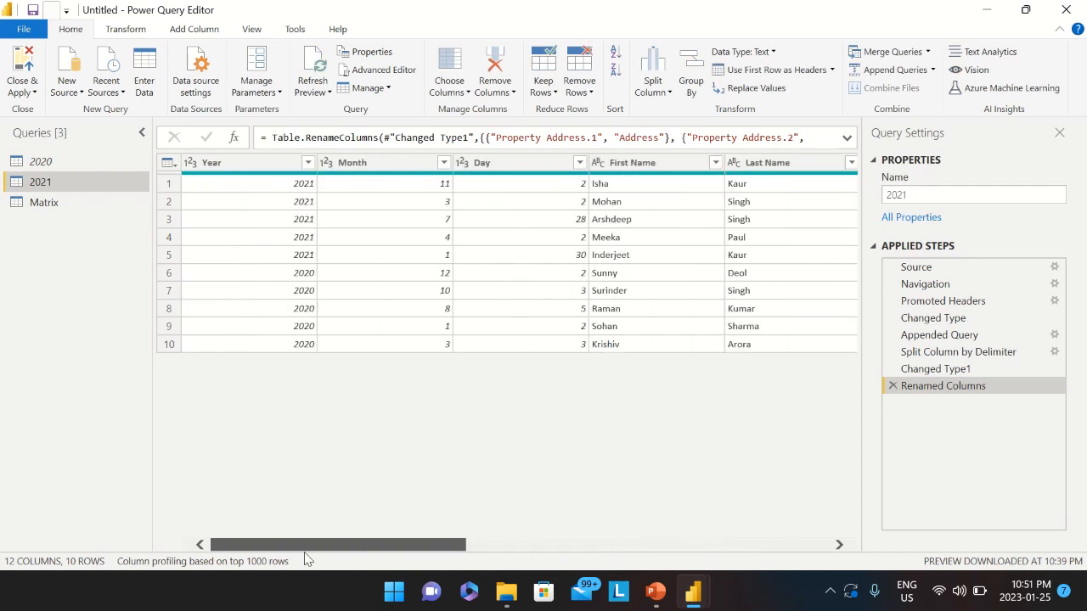
pyautogui.moveTo(430, 544); pyautogui.dragTo(464, 541)
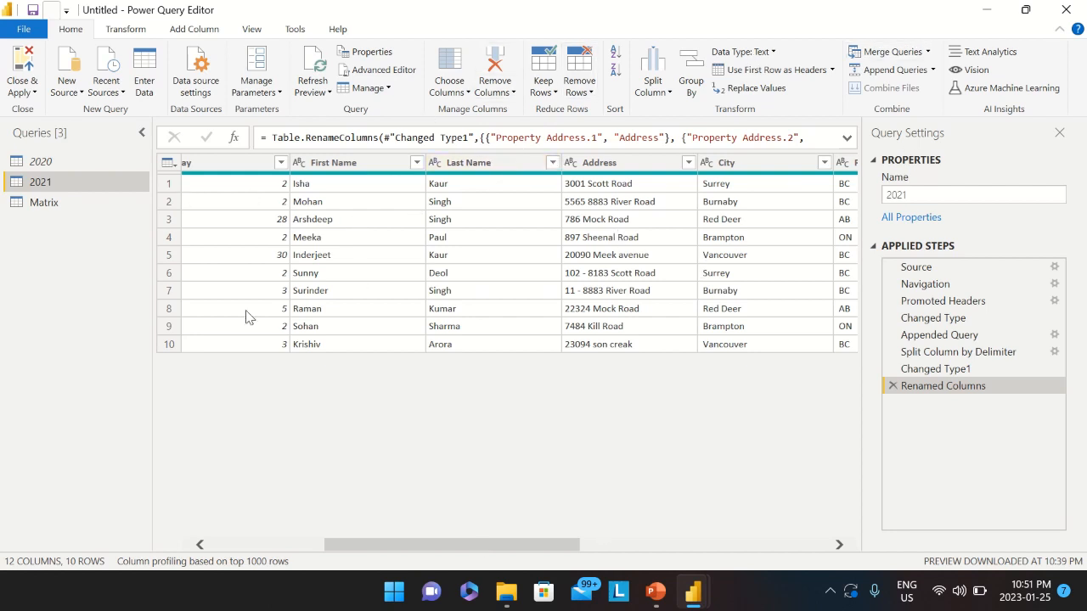
# Examine the Matrix query's weekday columns and the entries in its Names column
pyautogui.click(44, 204)
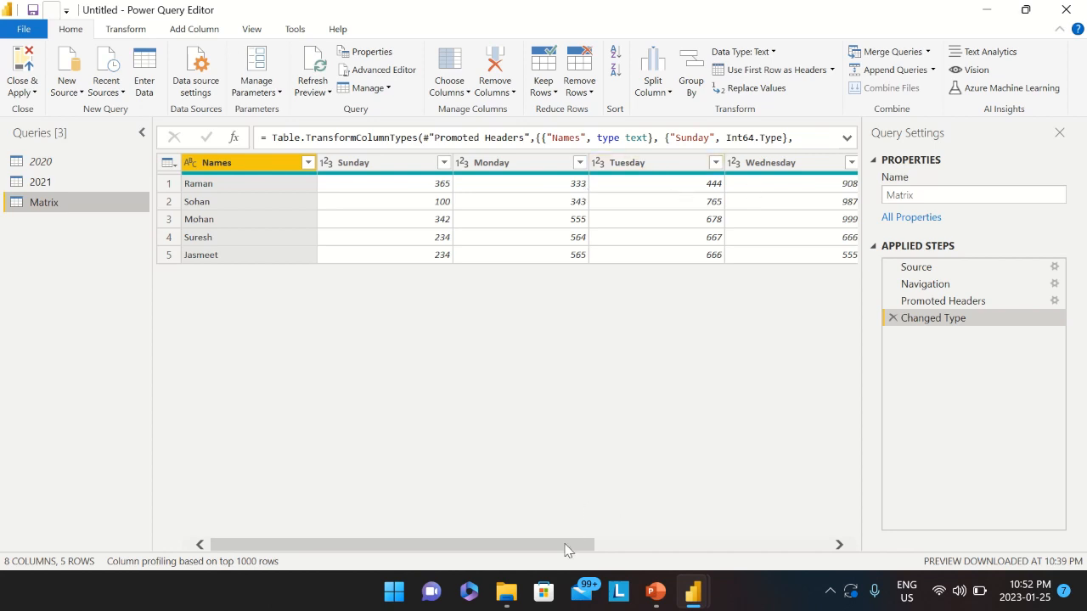
pyautogui.click(595, 544)
pyautogui.moveTo(549, 545); pyautogui.dragTo(685, 540)
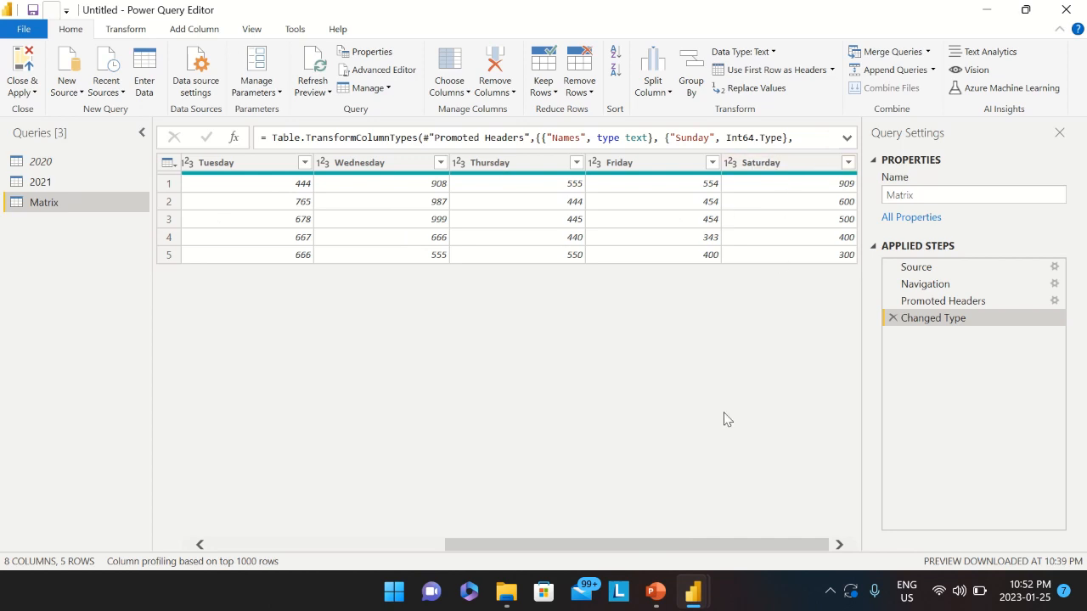
pyautogui.moveTo(654, 543); pyautogui.dragTo(360, 527)
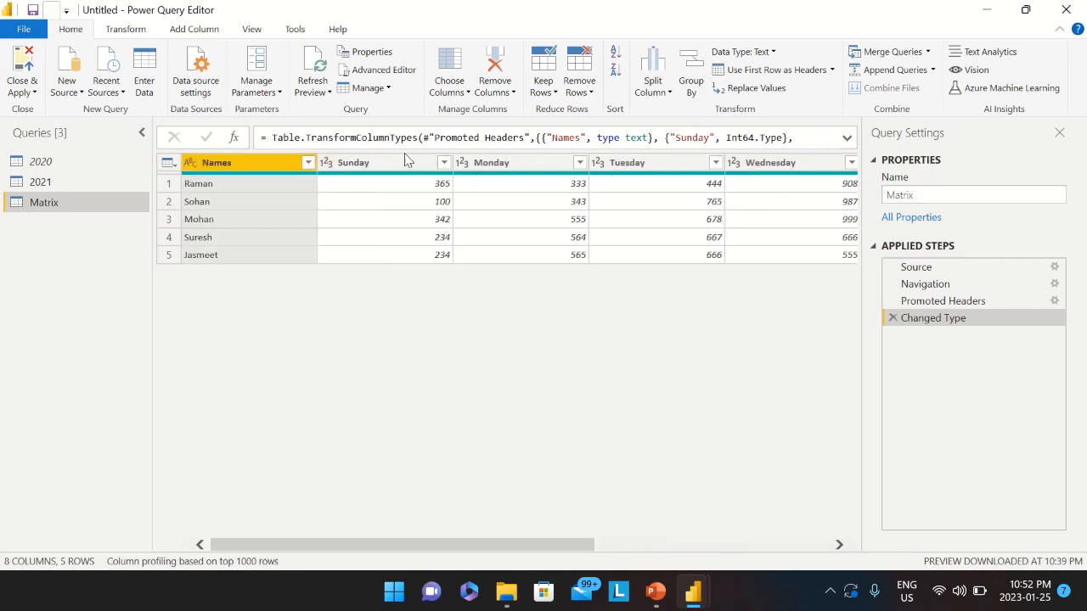
pyautogui.moveTo(517, 547); pyautogui.dragTo(354, 563)
pyautogui.click(208, 203)
pyautogui.click(206, 220)
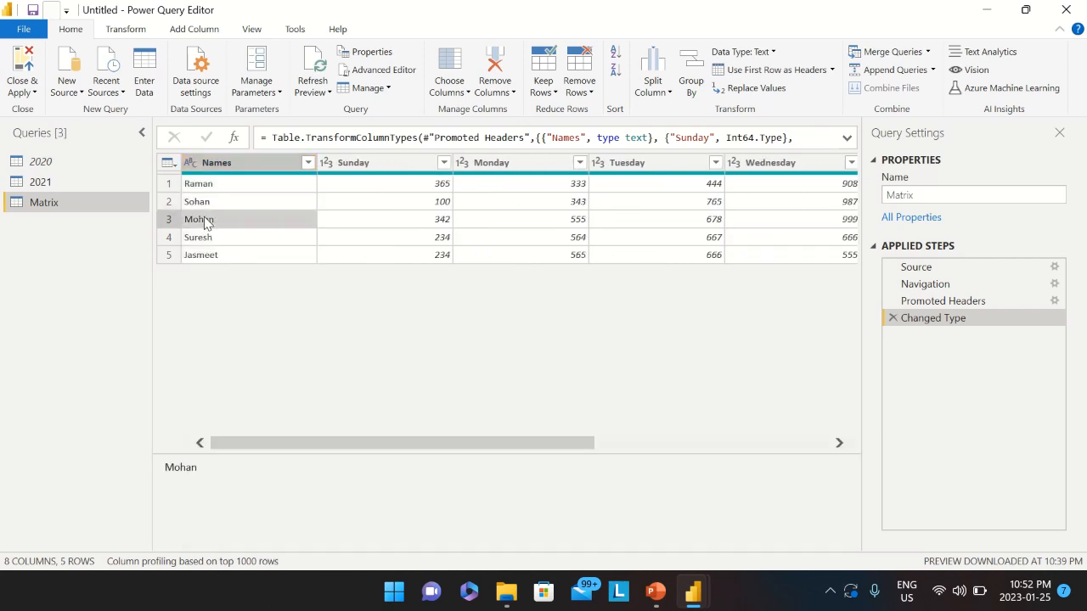
pyautogui.click(208, 237)
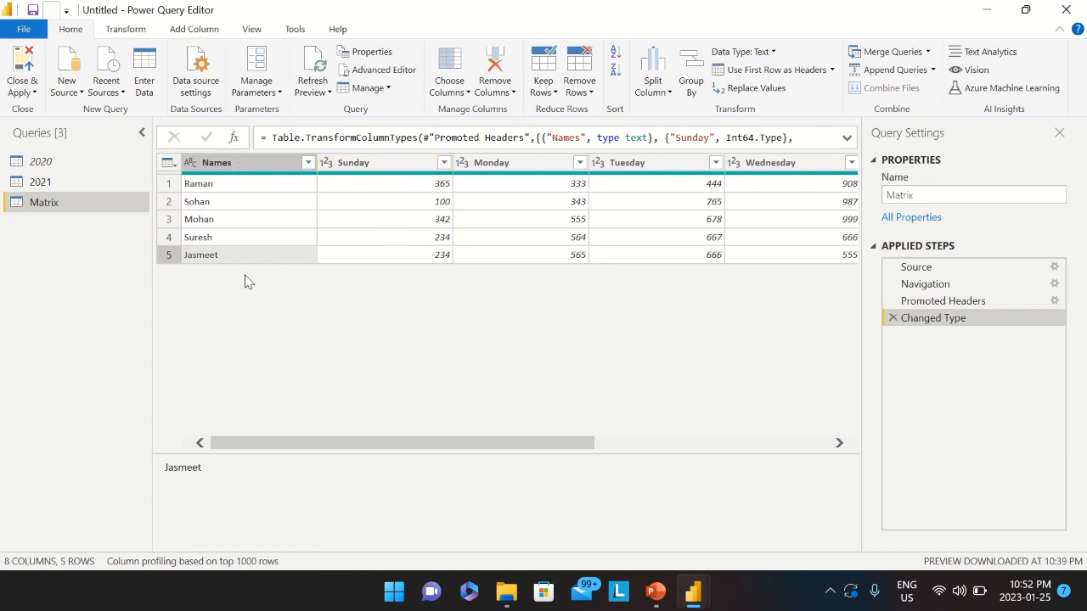
# Unpivot the Sunday through Saturday columns in the Matrix query into attribute-value pairs
pyautogui.click(382, 166)
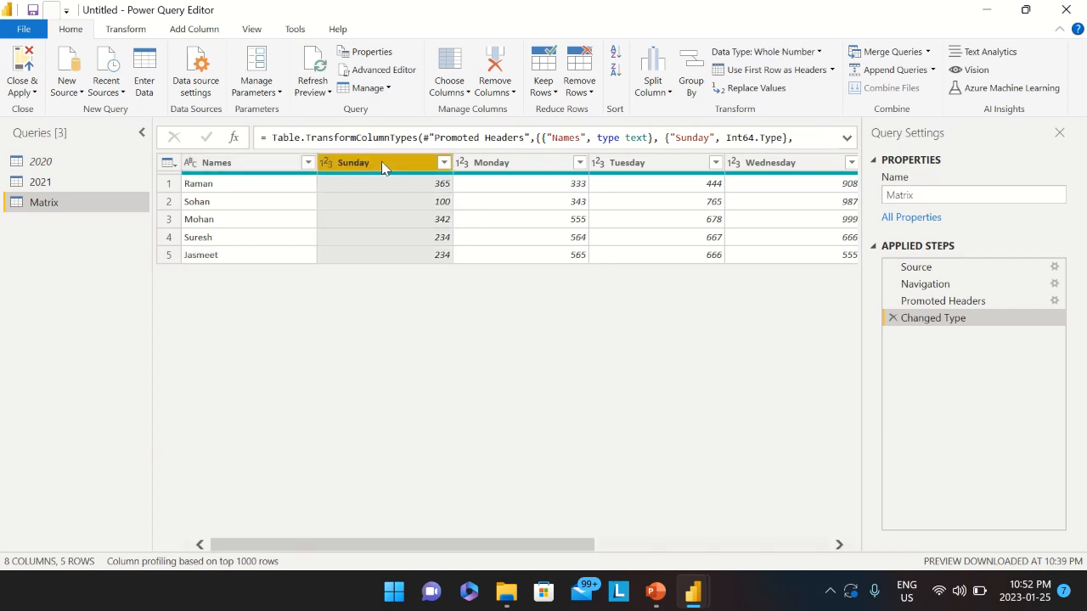
pyautogui.keyDown('ctrl'); pyautogui.click(503, 174); pyautogui.keyUp('ctrl')
pyautogui.keyDown('ctrl'); pyautogui.click(635, 180); pyautogui.keyUp('ctrl')
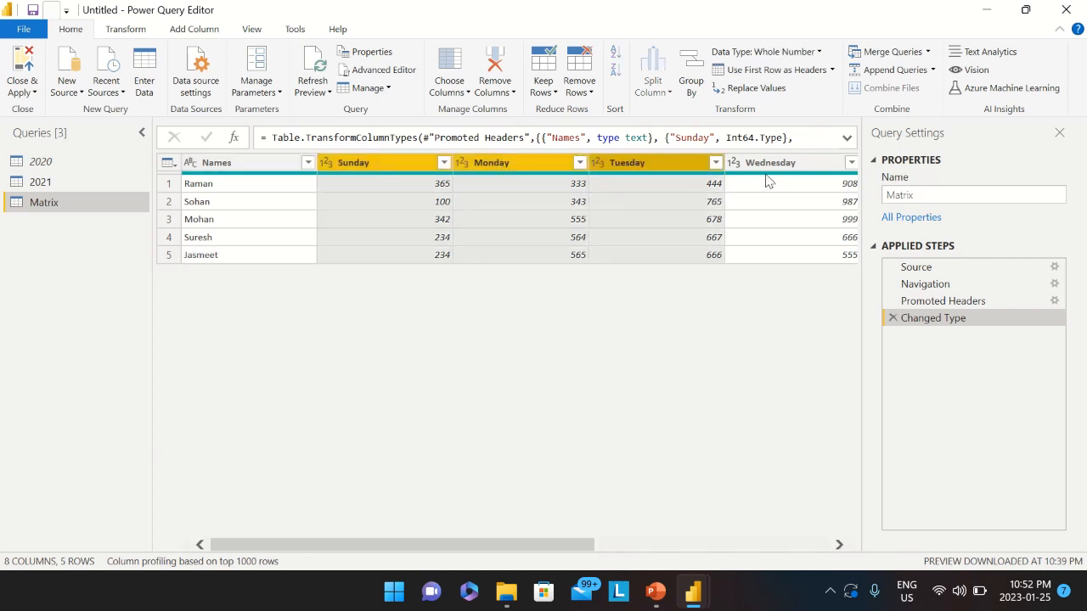
pyautogui.keyDown('ctrl'); pyautogui.click(766, 180); pyautogui.keyUp('ctrl')
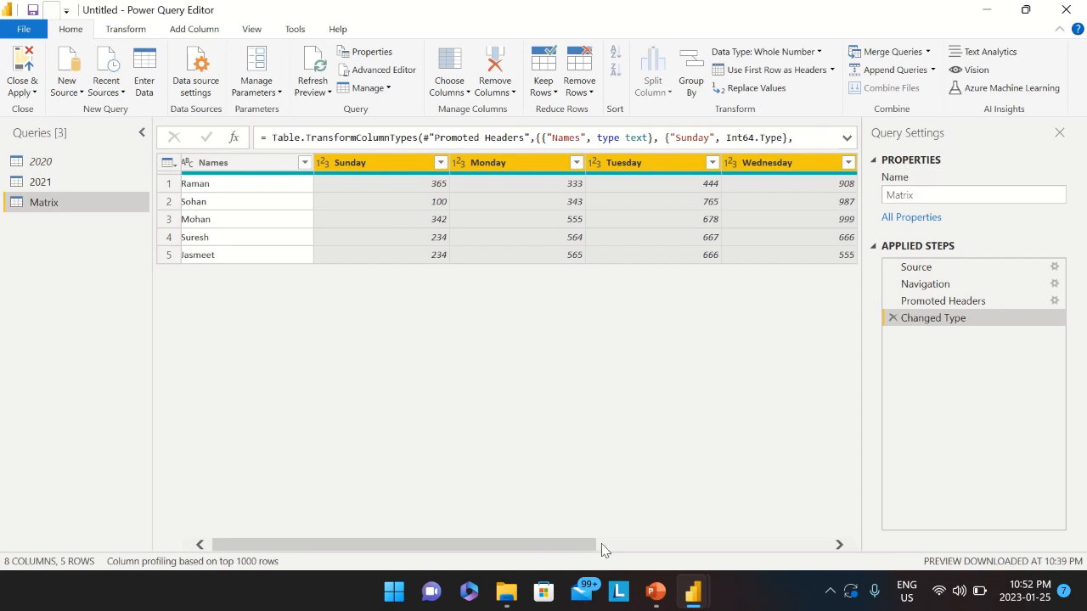
pyautogui.moveTo(582, 545); pyautogui.dragTo(809, 544)
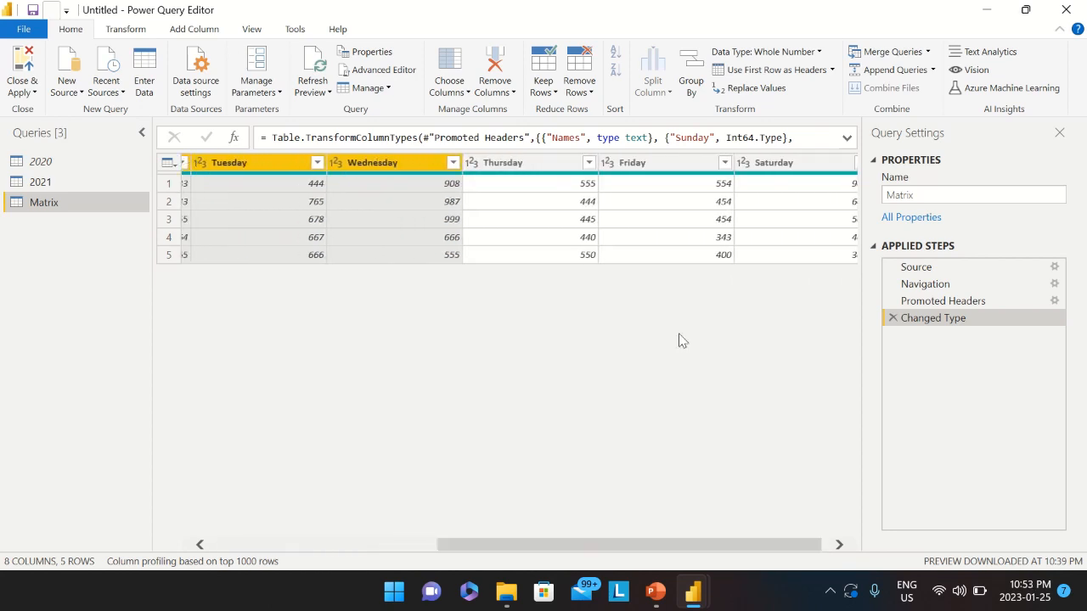
pyautogui.keyDown('ctrl'); pyautogui.click(527, 165); pyautogui.keyUp('ctrl')
pyautogui.keyDown('ctrl'); pyautogui.click(628, 168); pyautogui.keyUp('ctrl')
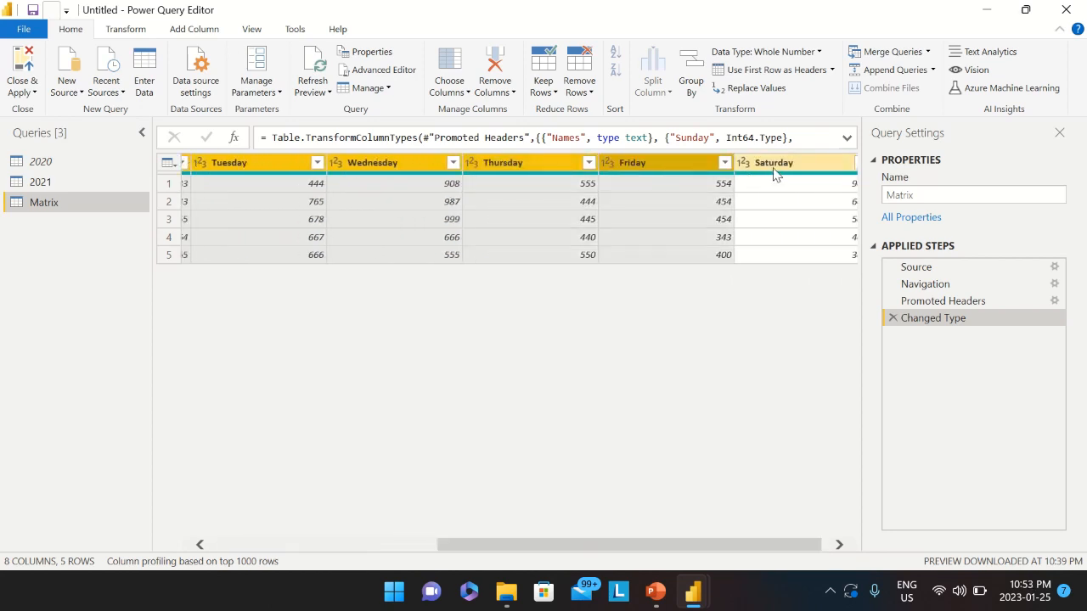
pyautogui.keyDown('ctrl'); pyautogui.click(773, 169); pyautogui.keyUp('ctrl')
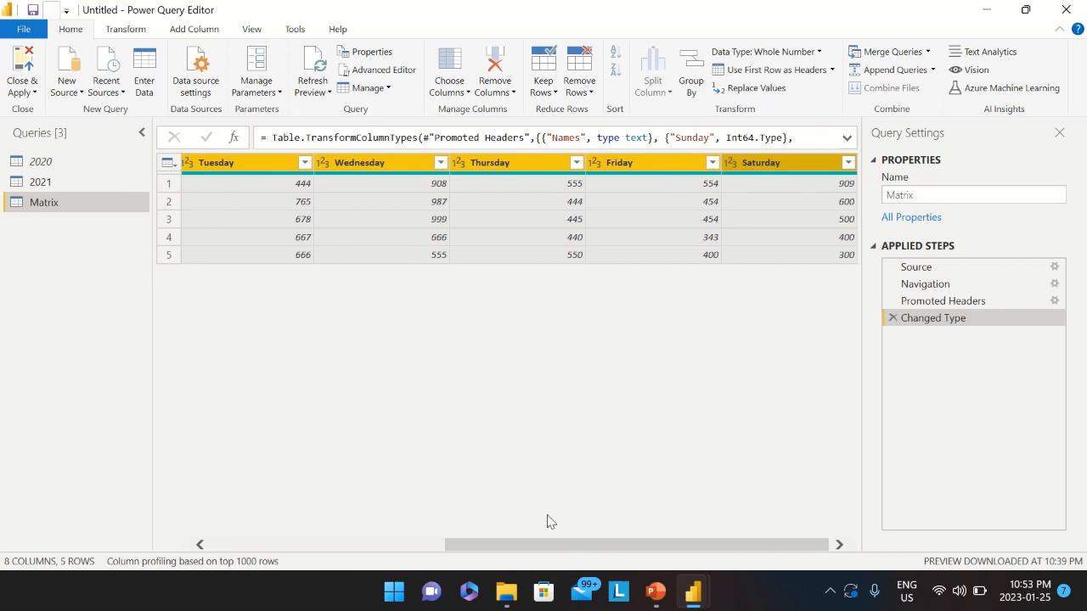
pyautogui.moveTo(546, 544); pyautogui.dragTo(272, 544)
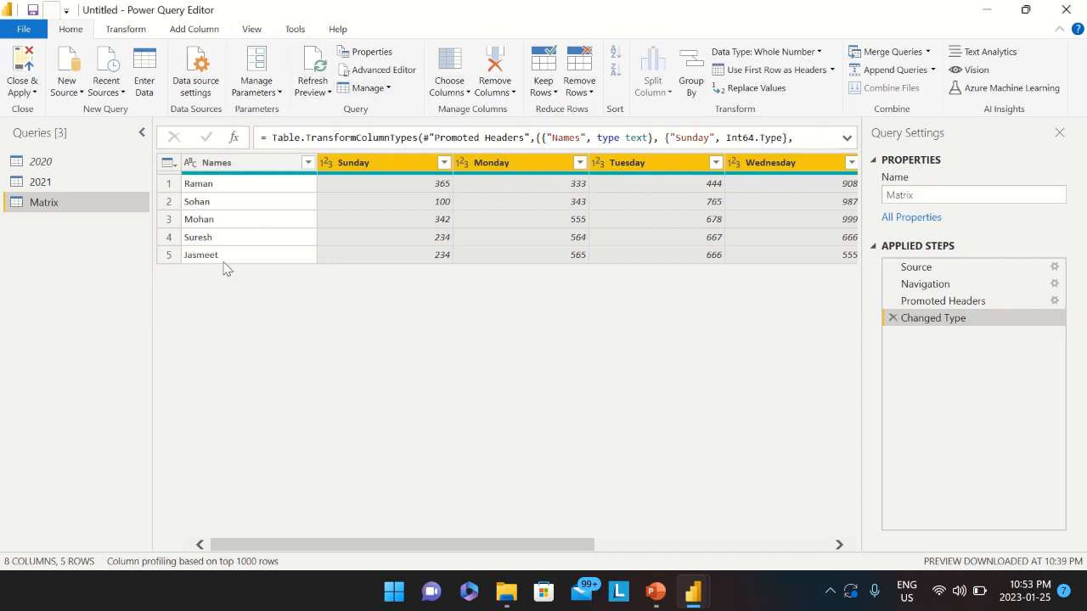
pyautogui.click(128, 31)
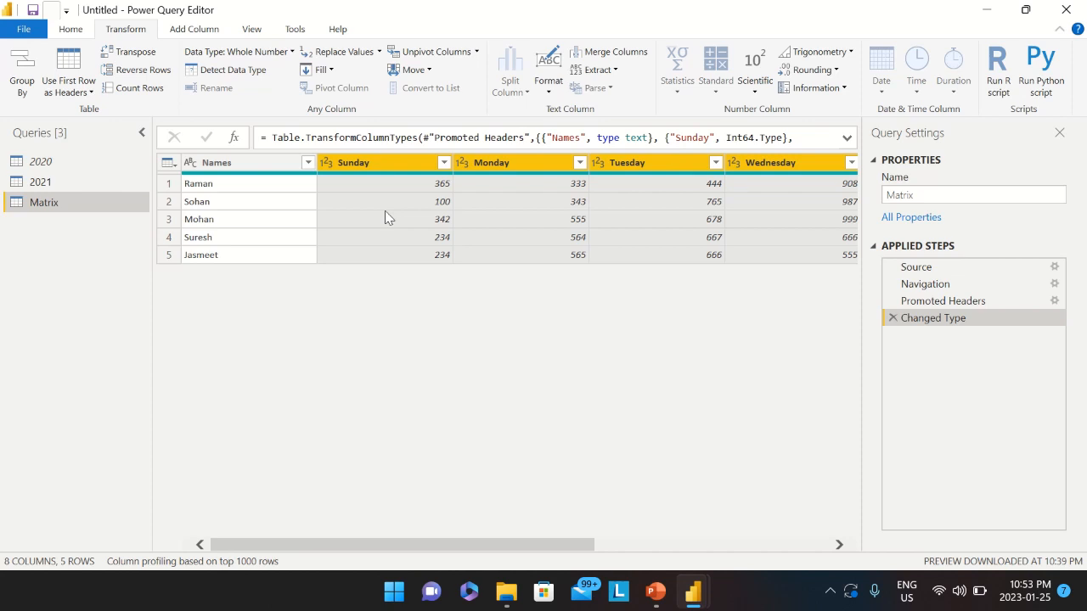
pyautogui.click(477, 53)
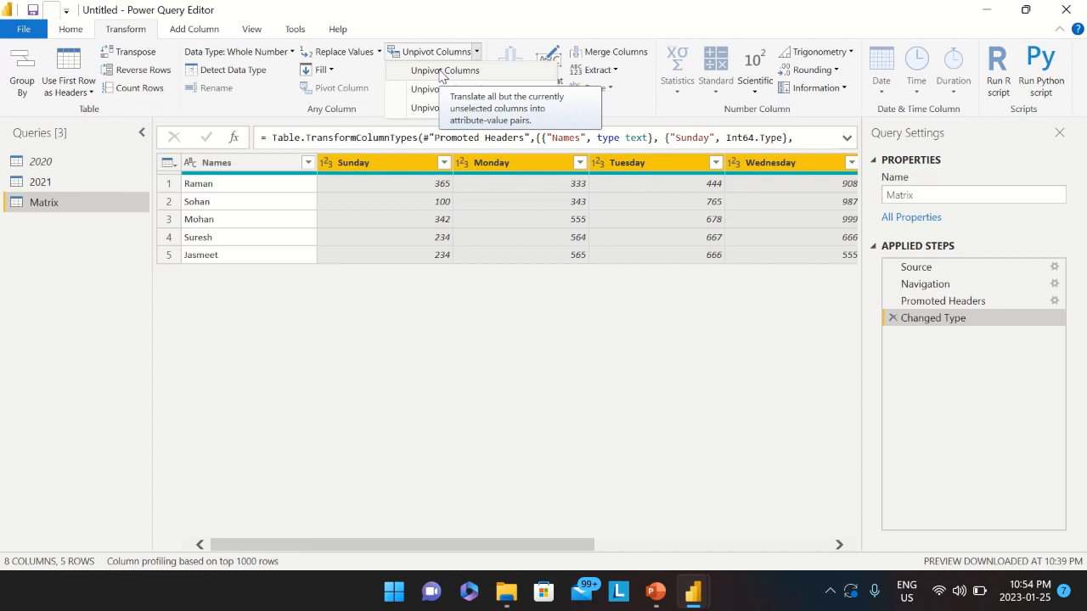
pyautogui.click(440, 71)
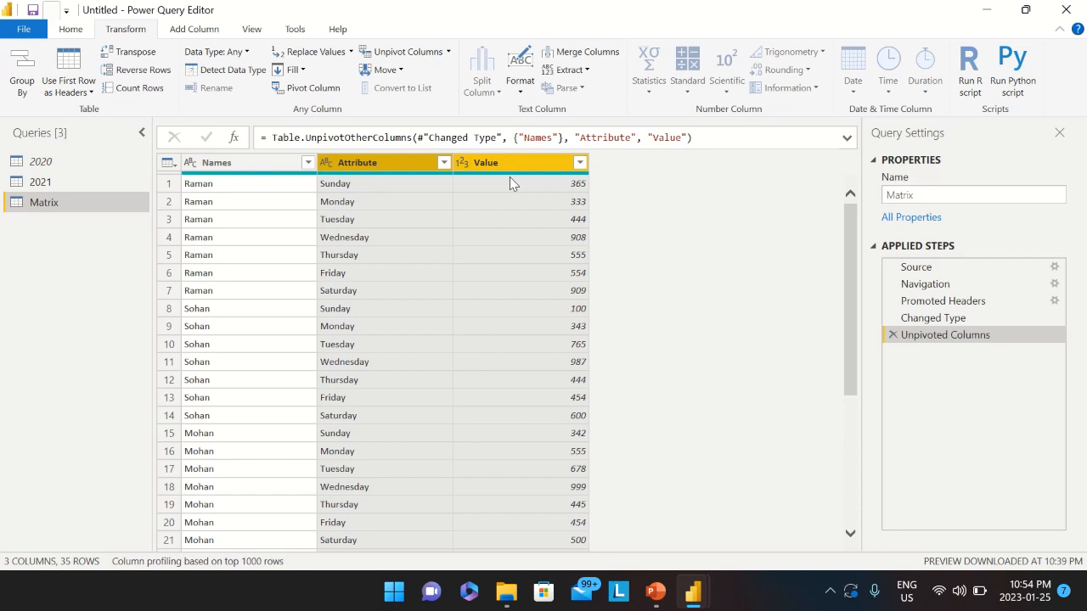
# Check the Enable load setting of the 2020, 2021 and Matrix queries
pyautogui.click(47, 184)
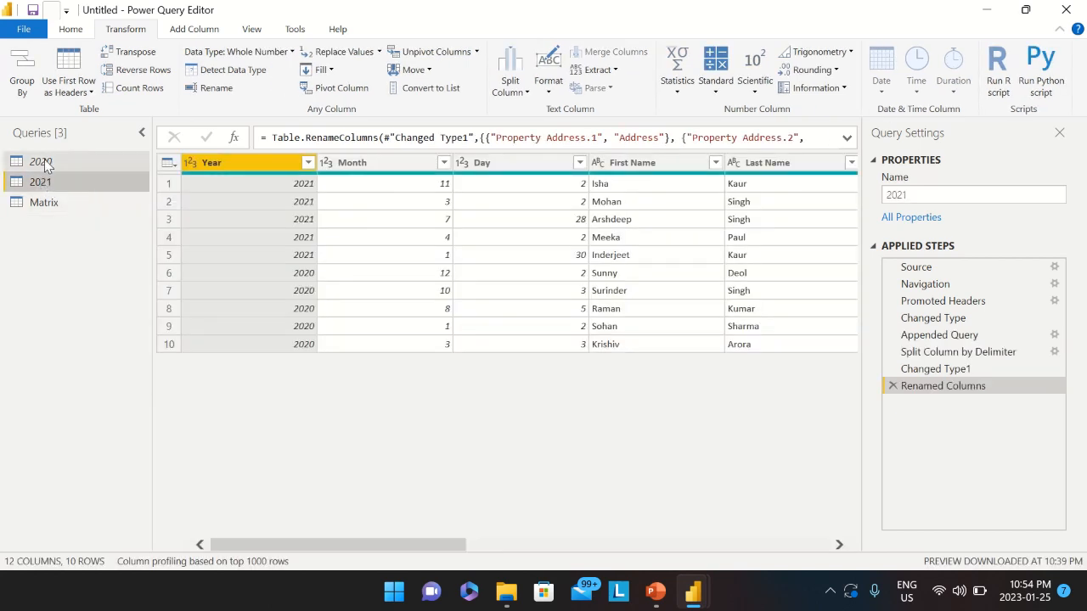
pyautogui.click(47, 165)
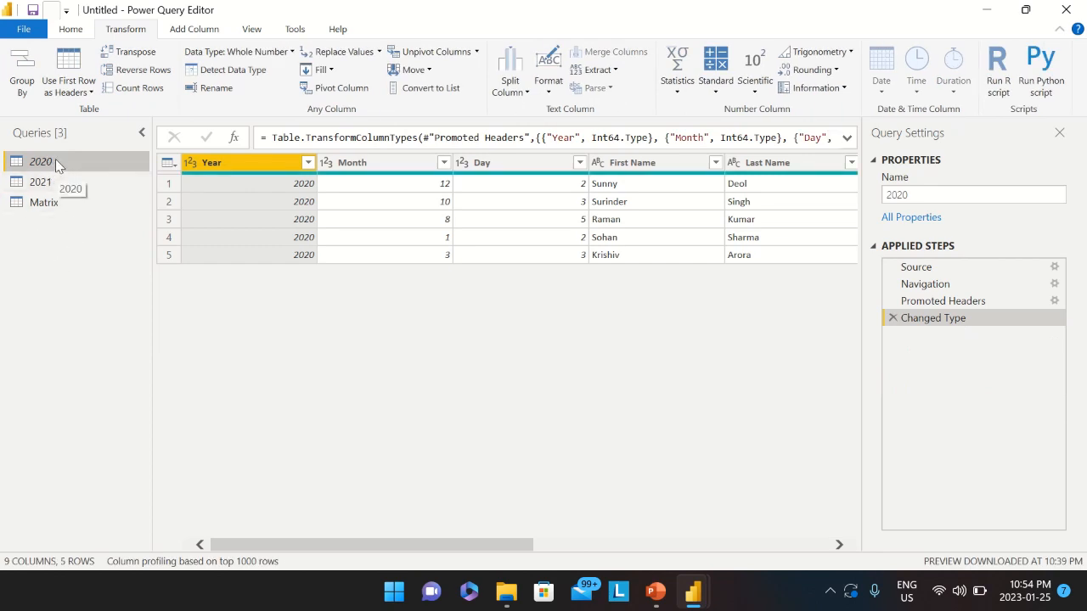
pyautogui.rightClick(56, 159)
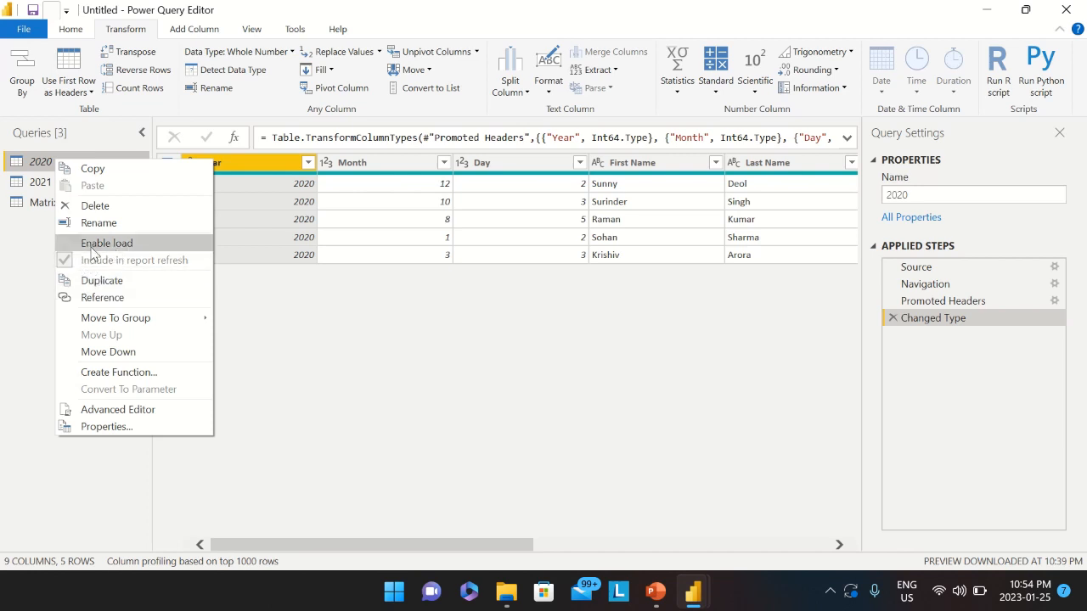
pyautogui.click(24, 229)
pyautogui.rightClick(36, 181)
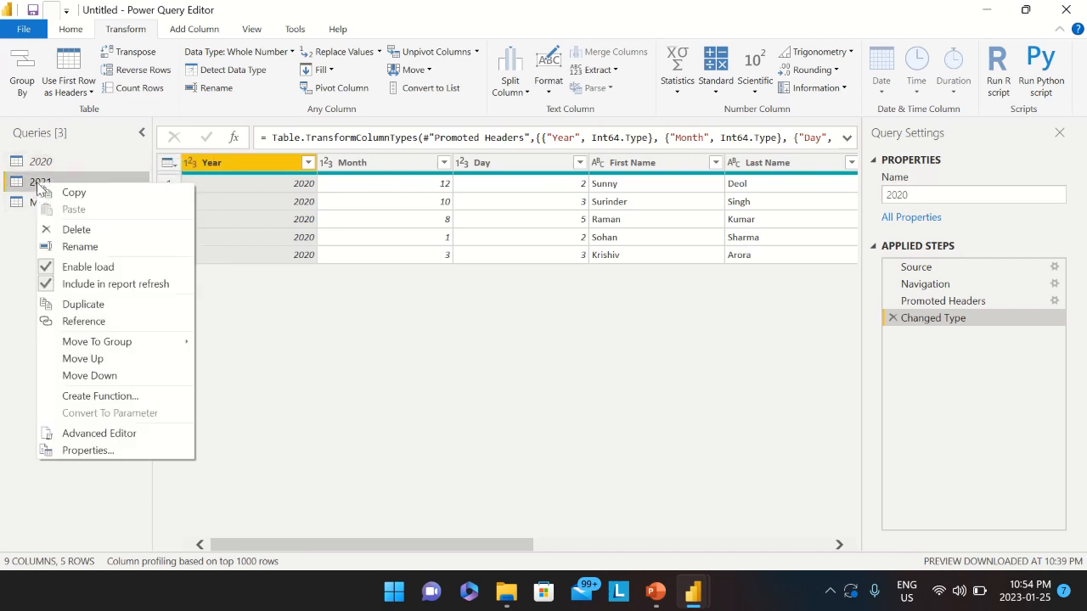
pyautogui.click(20, 273)
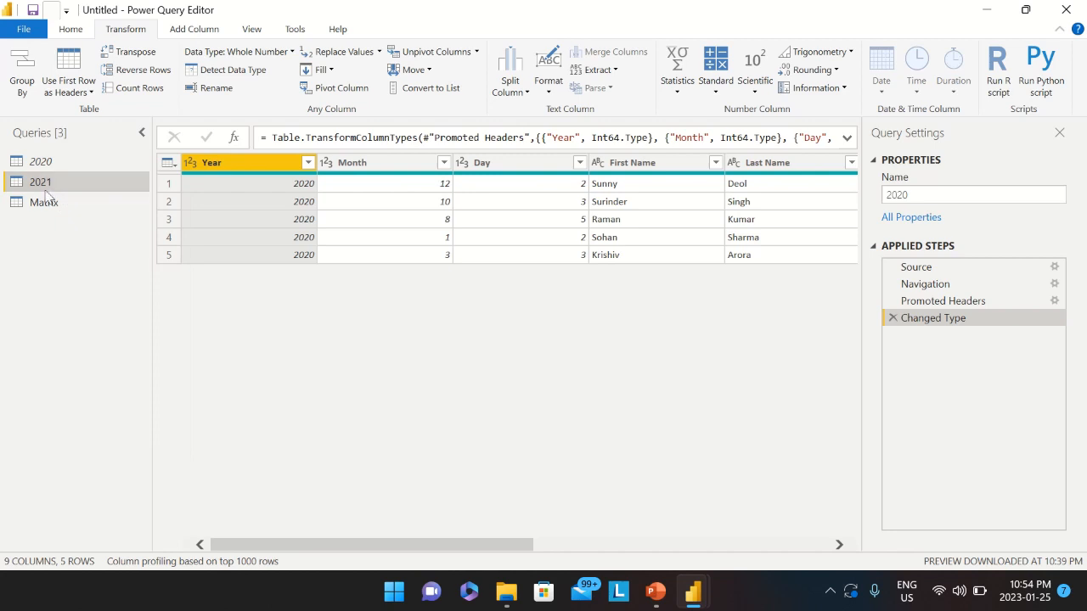
pyautogui.rightClick(45, 210)
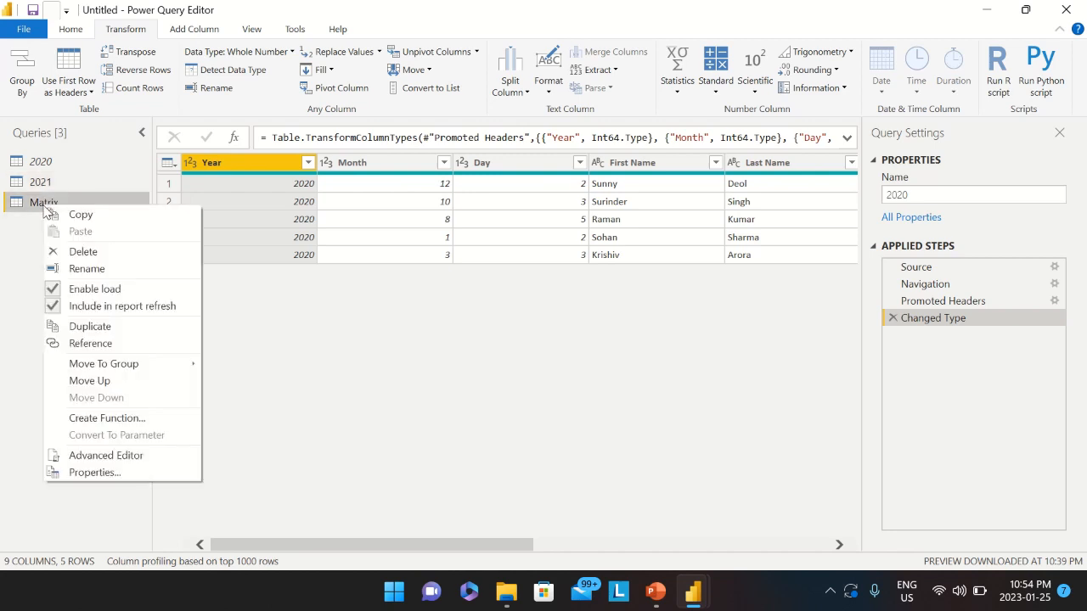
pyautogui.click(20, 272)
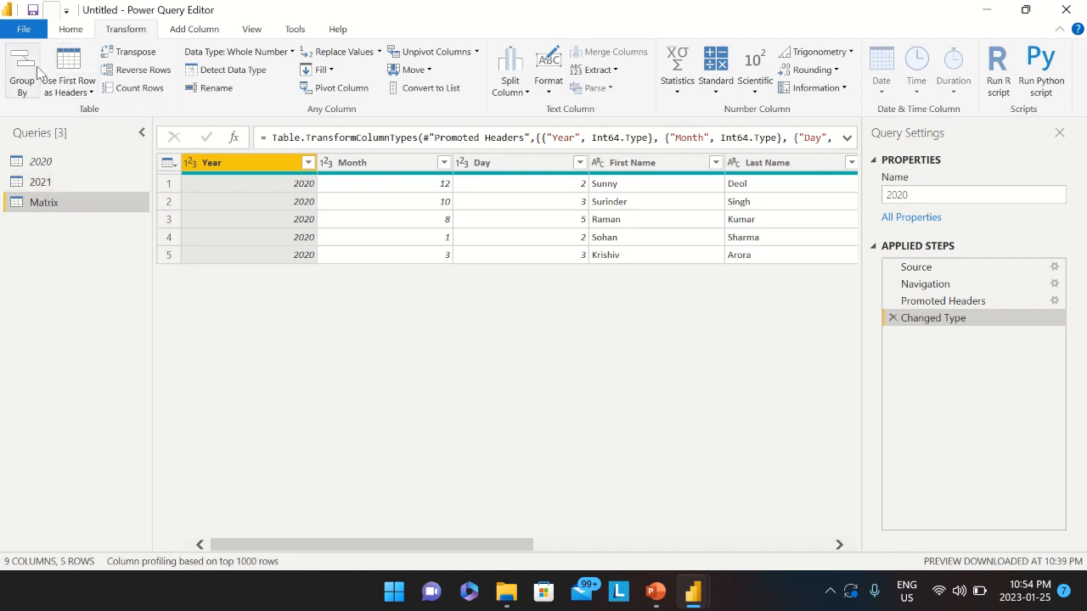
# Close Power Query with its changes applied and review the loaded 2021 and Matrix tables in Data view
pyautogui.click(68, 30)
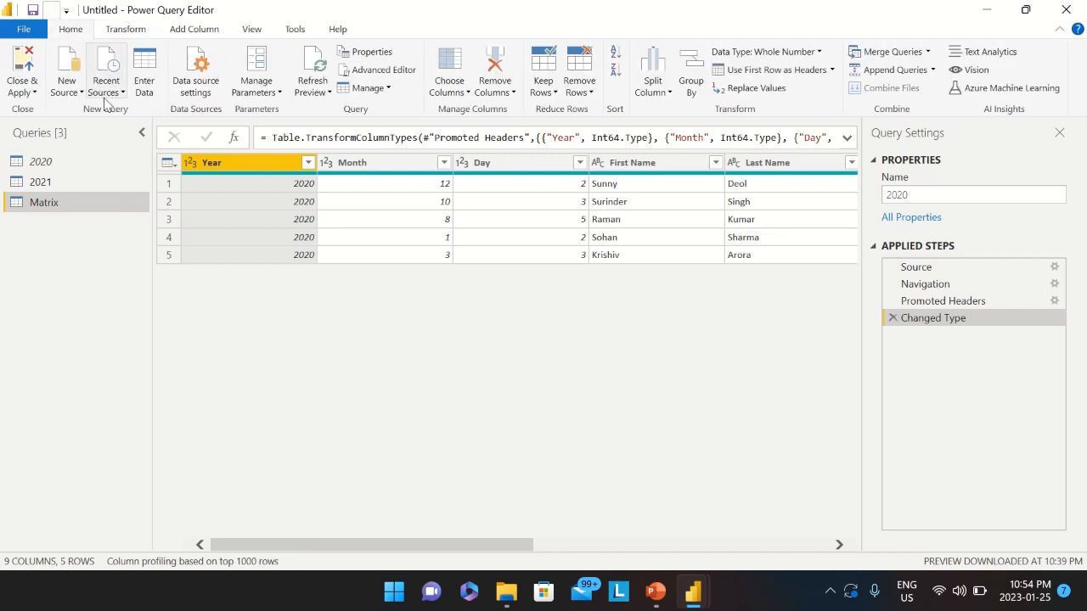
pyautogui.click(15, 76)
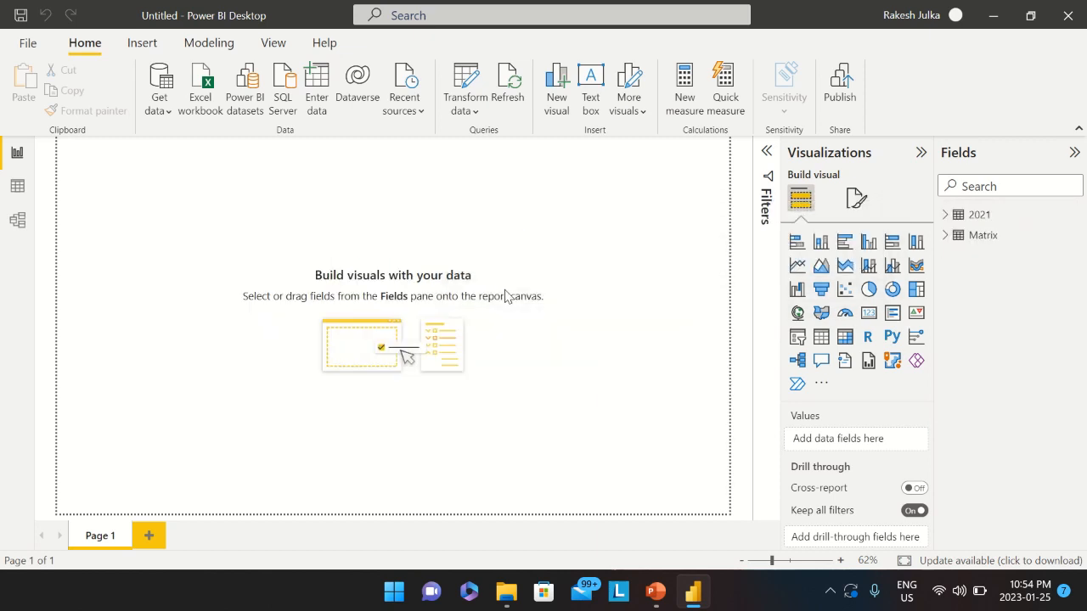
pyautogui.click(983, 223)
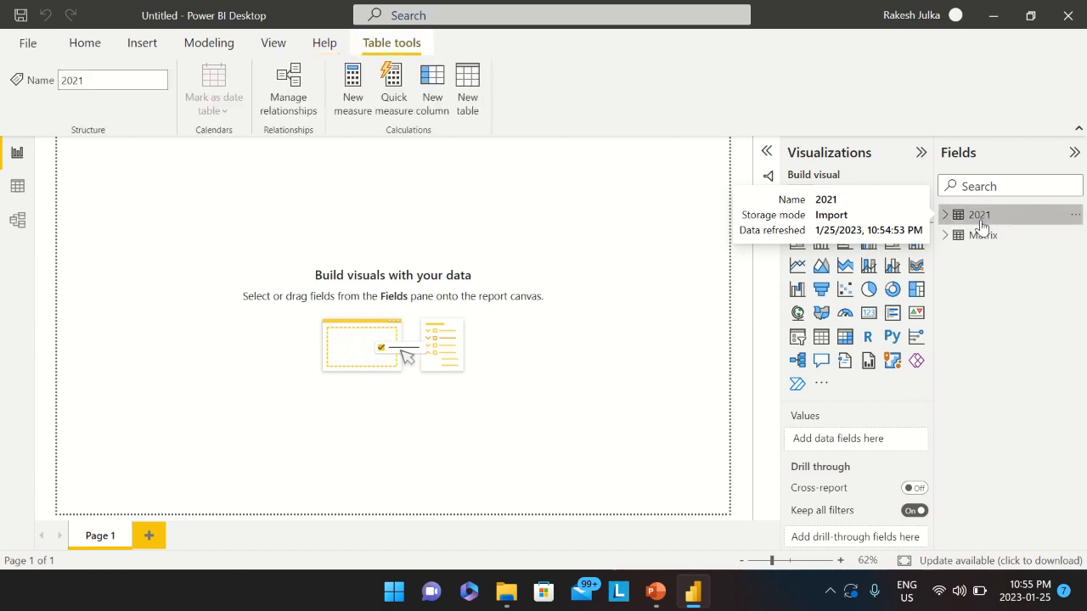
pyautogui.click(17, 186)
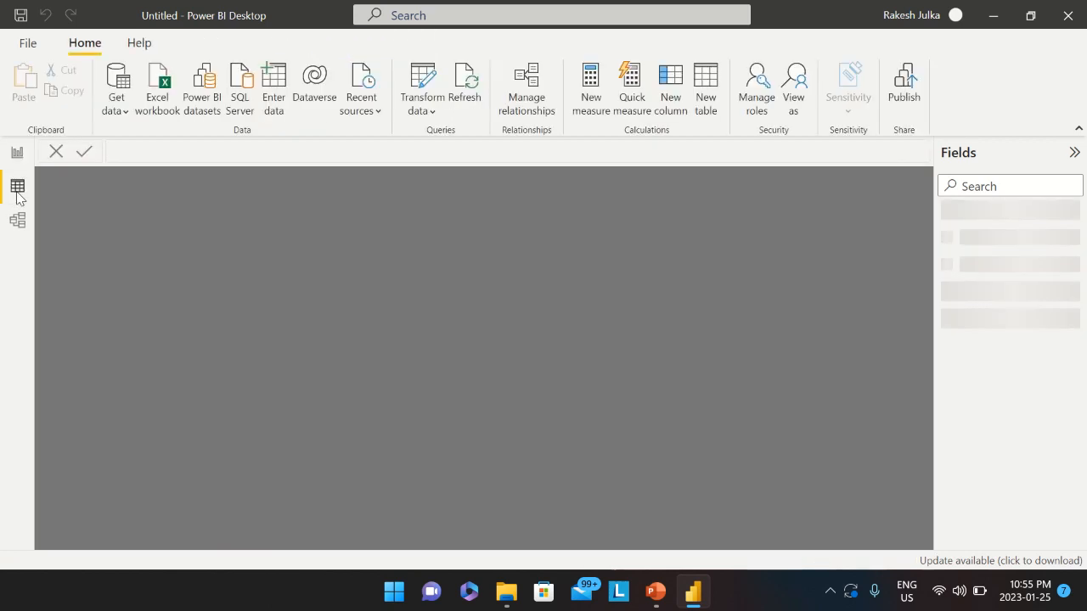
pyautogui.click(990, 221)
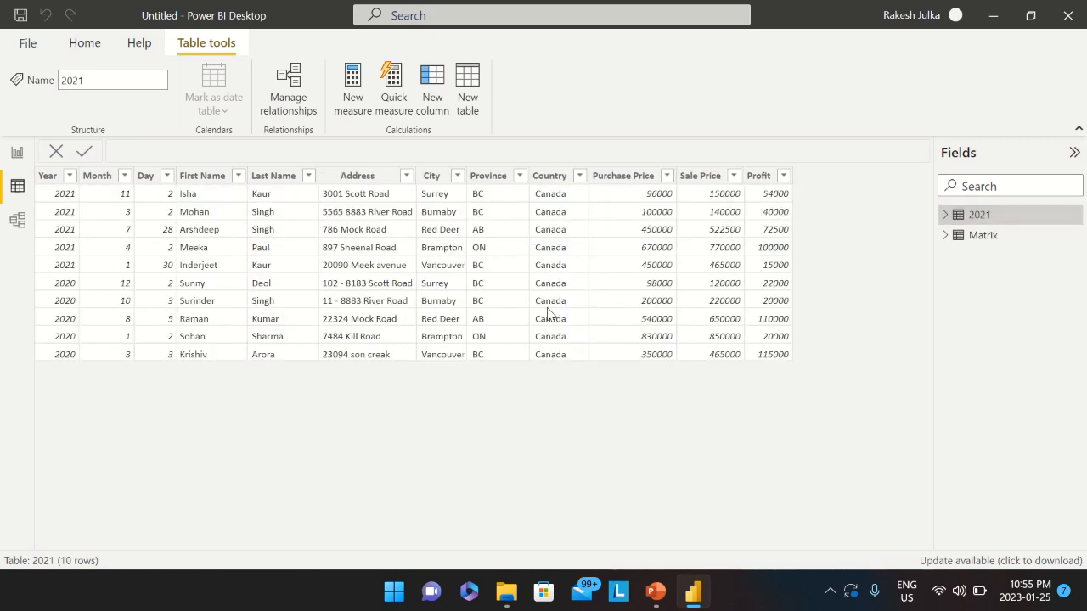
pyautogui.click(988, 240)
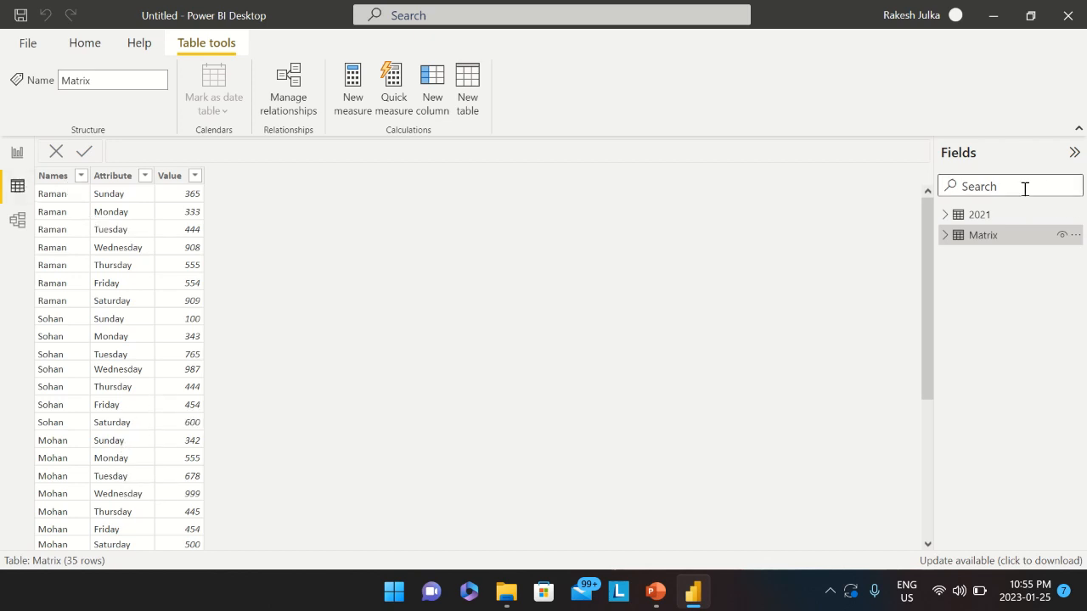
# Add a calculated column to the 2021 table with the formula Full Name = '2021'[First Name]&" "&'2021'[Last Name]
pyautogui.click(971, 216)
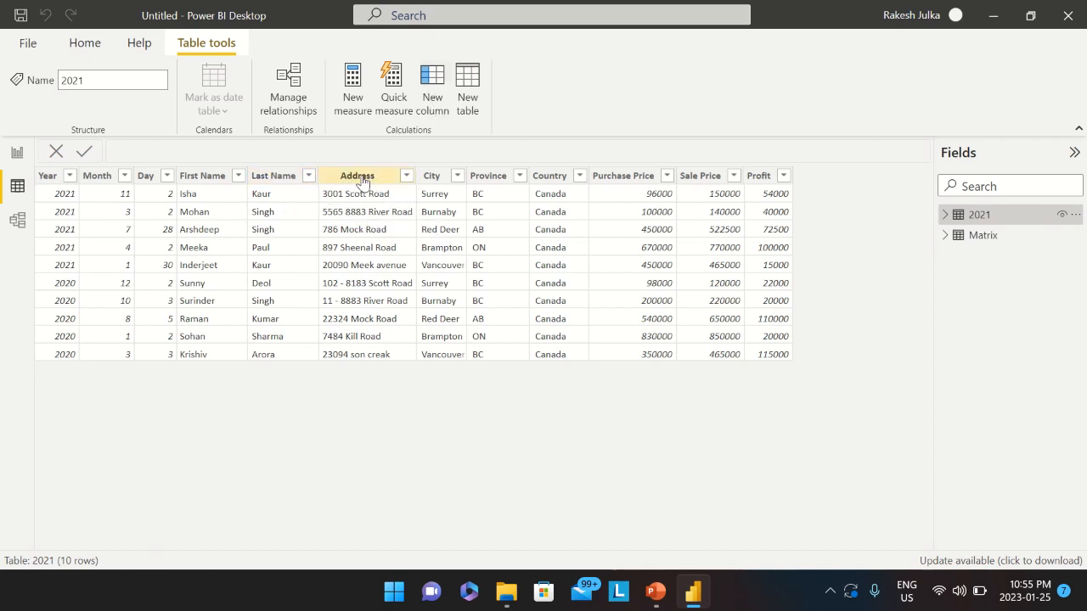
pyautogui.click(332, 178)
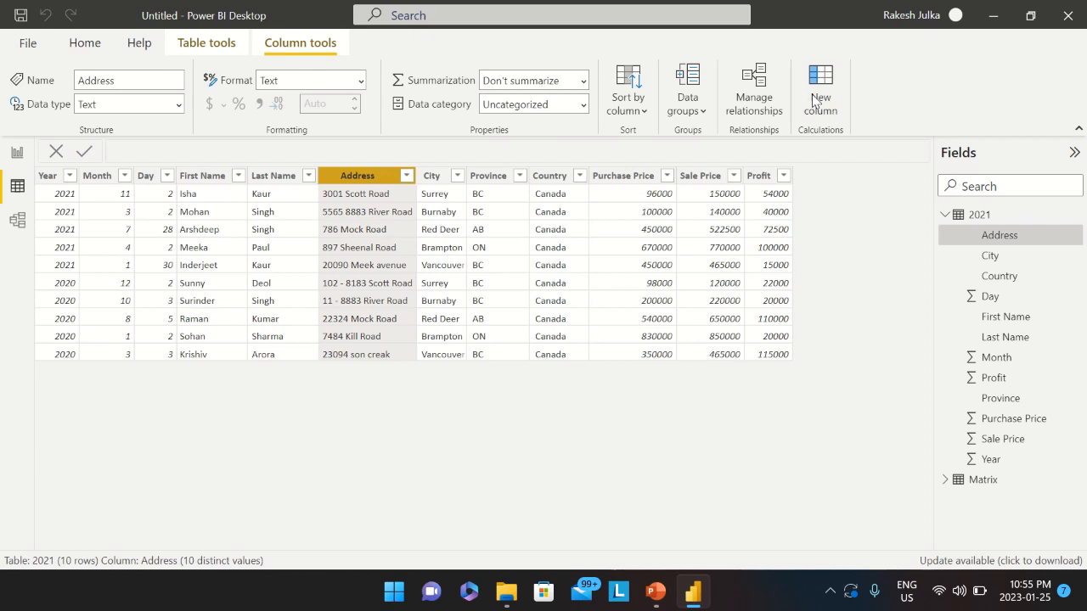
pyautogui.click(813, 100)
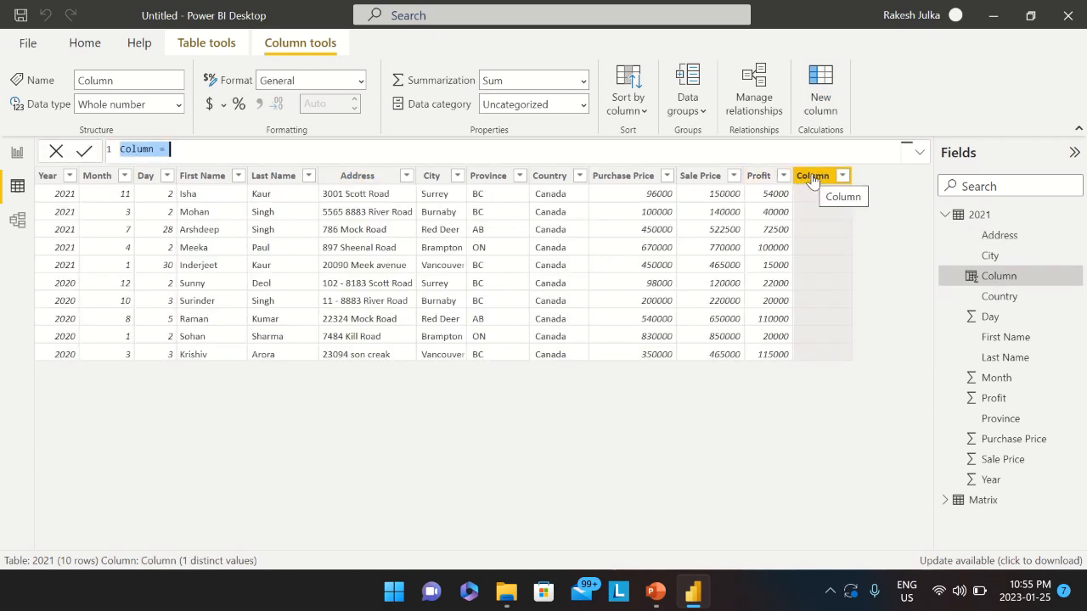
pyautogui.press('Escape')
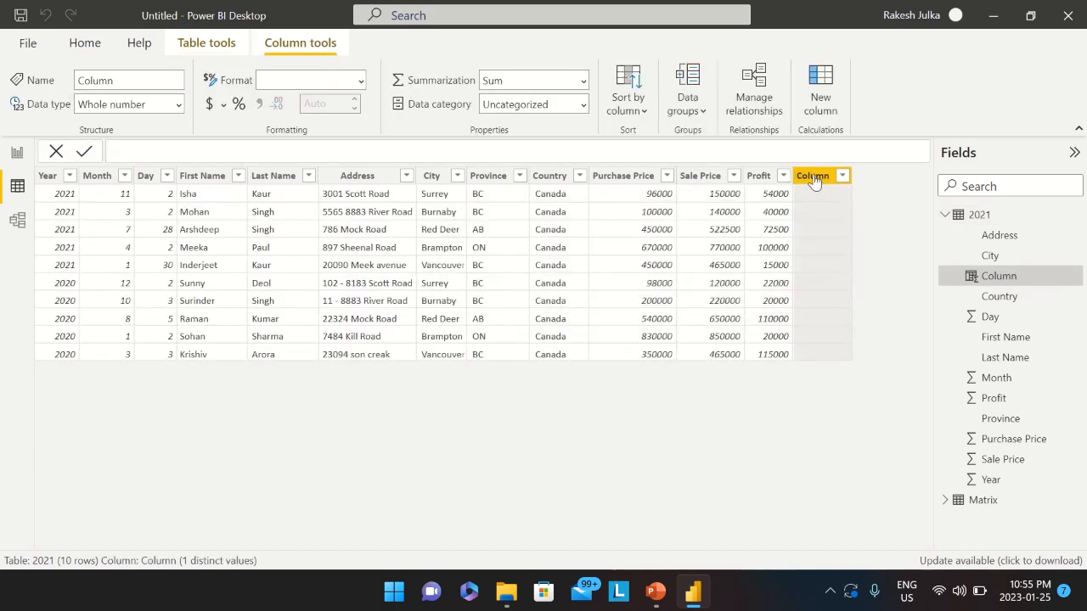
pyautogui.press('Escape')
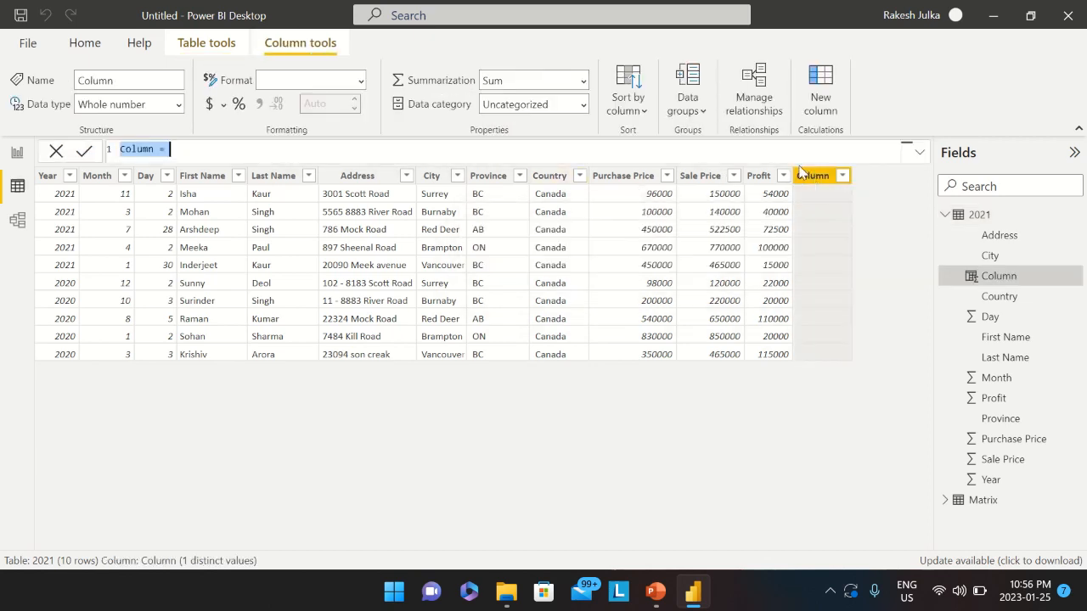
pyautogui.click(742, 148)
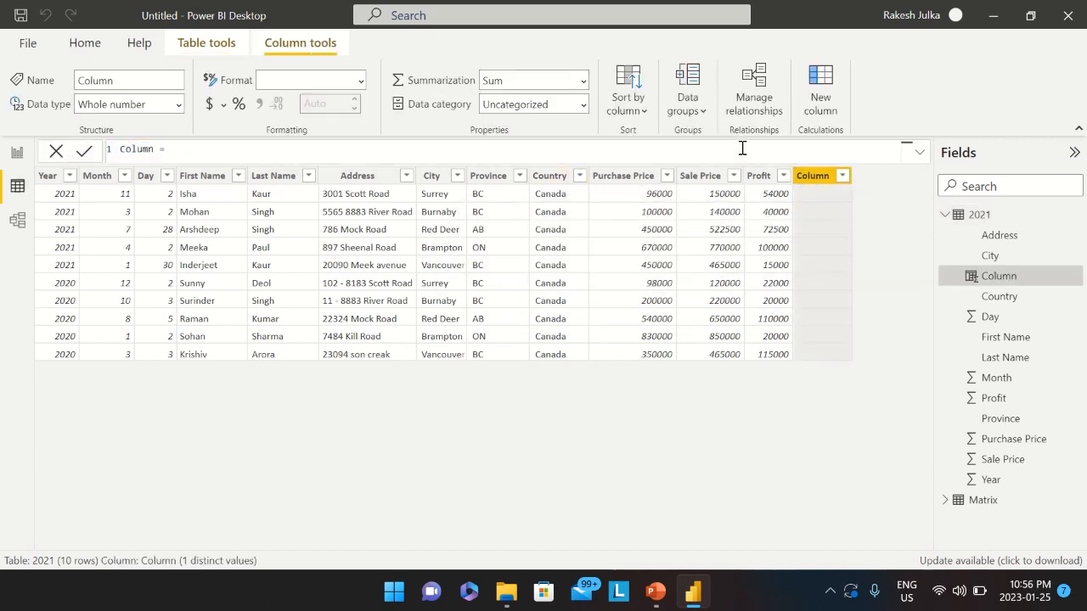
pyautogui.hotkey('ctrl', 'a')
pyautogui.write('C')
pyautogui.write('first')
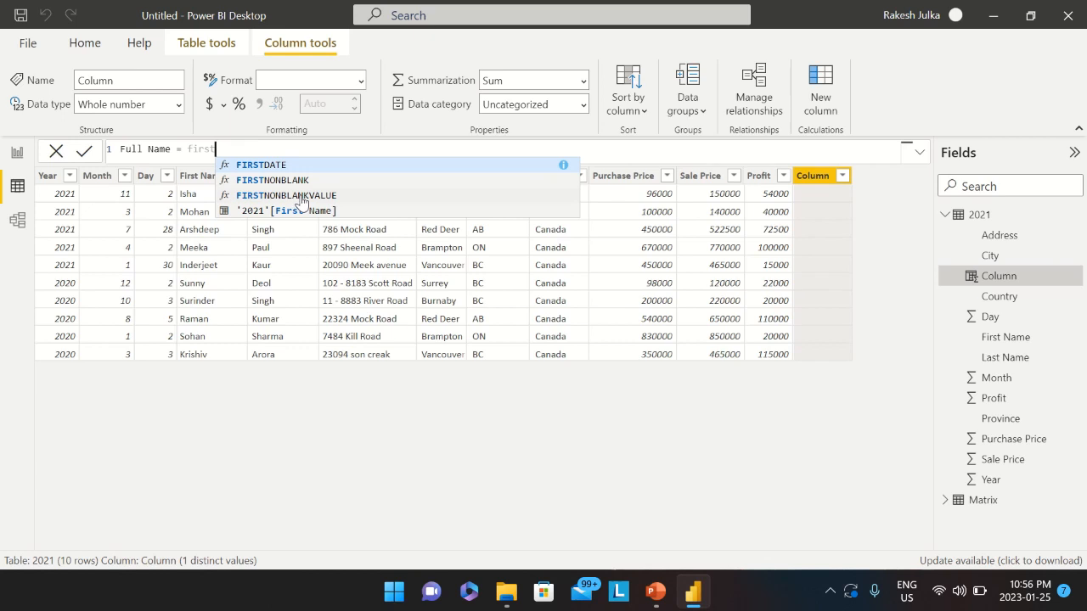
pyautogui.click(303, 211)
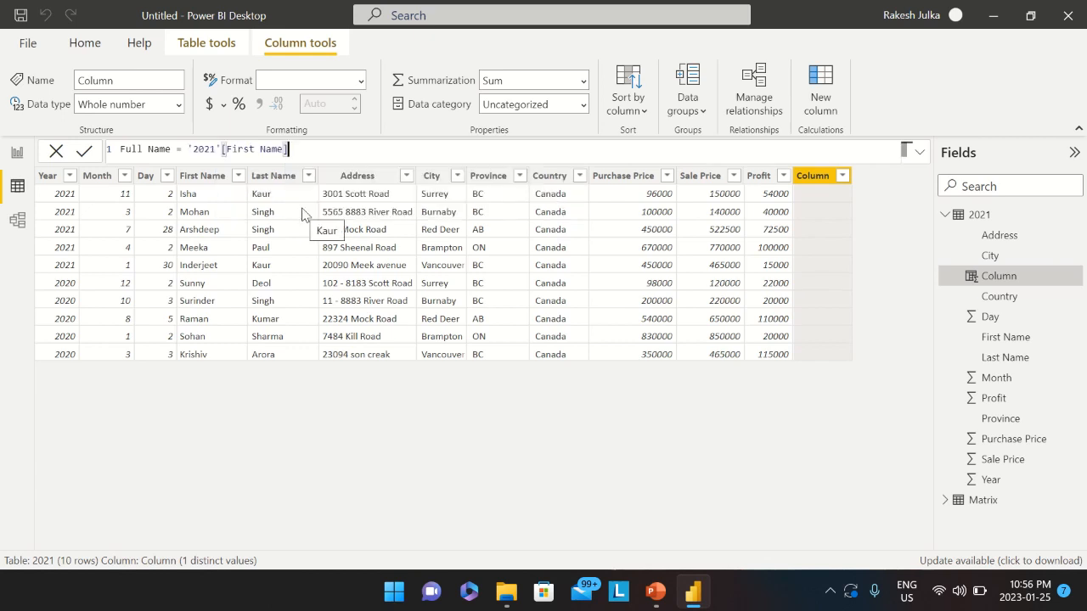
pyautogui.write('&" "&last')
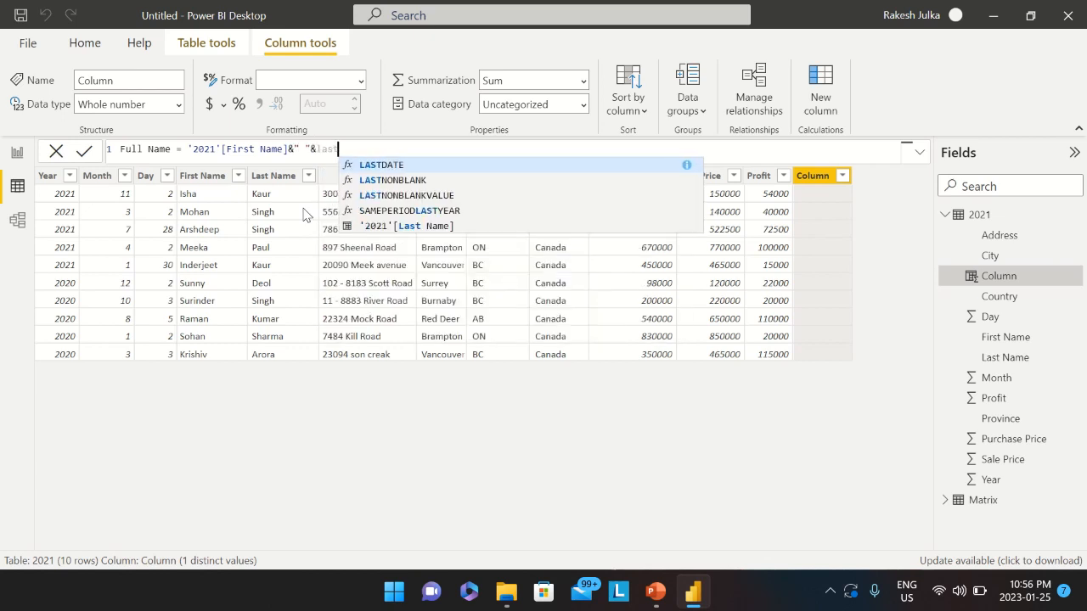
pyautogui.click(407, 225)
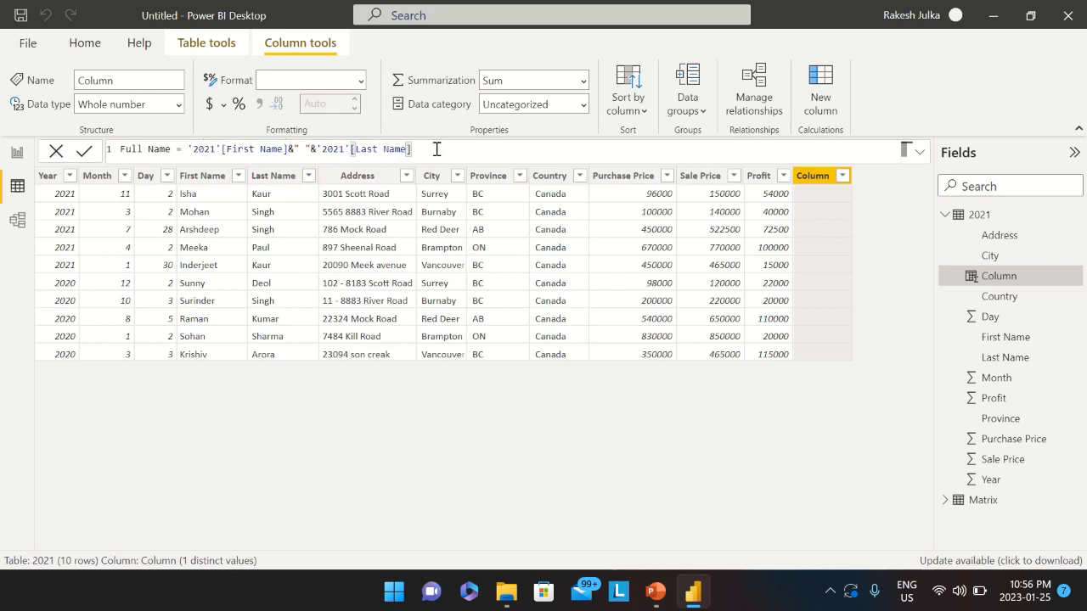
pyautogui.press('Return')
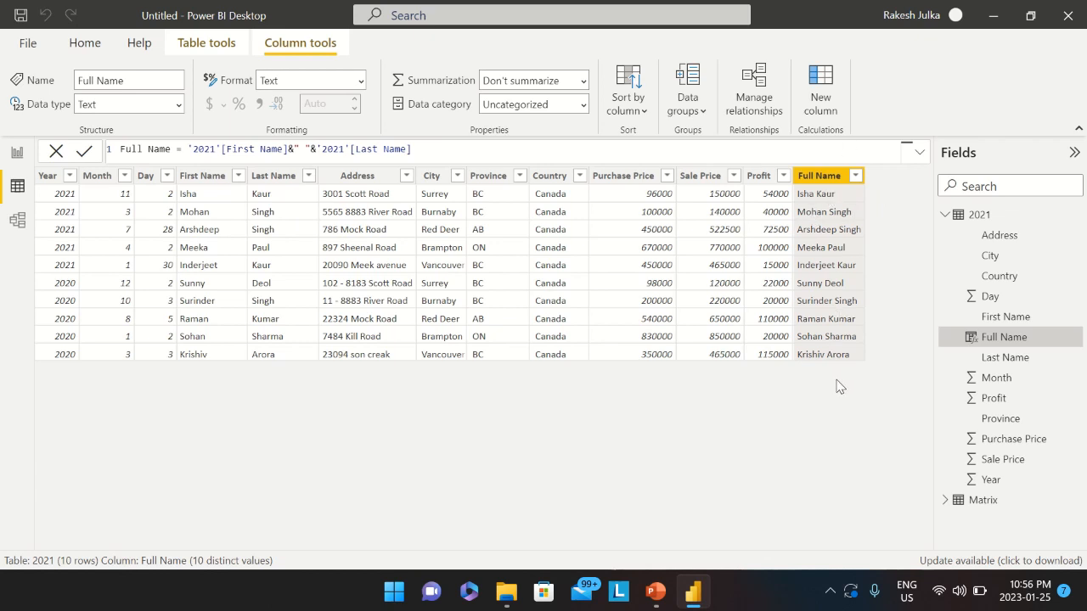
pyautogui.click(829, 338)
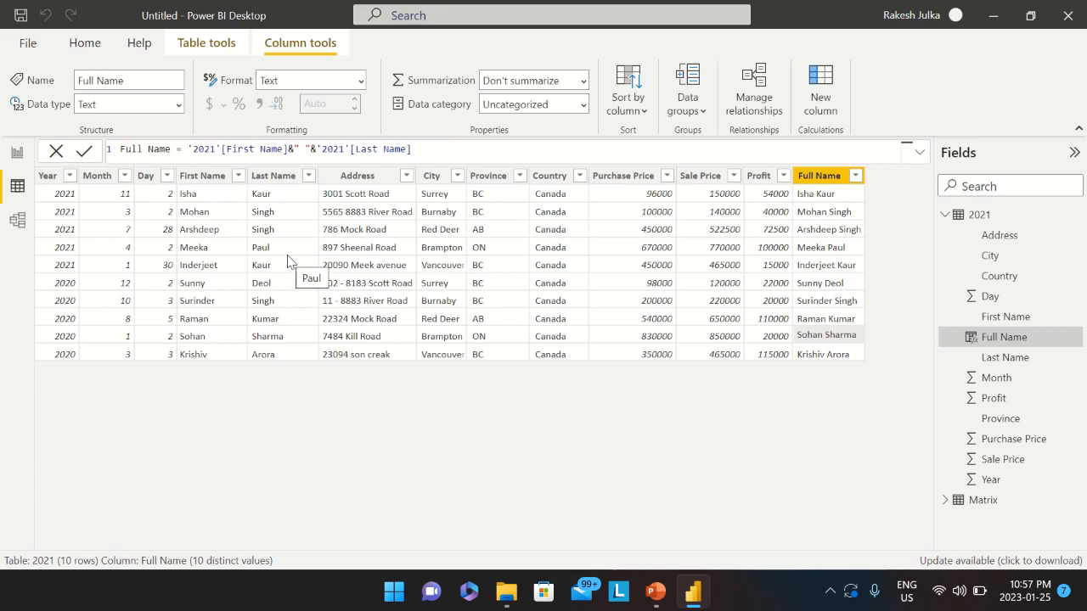
# Reopen the Power Query Editor and examine the columns of the 2021 query to check whether the calculated Full Name column is included
pyautogui.click(29, 47)
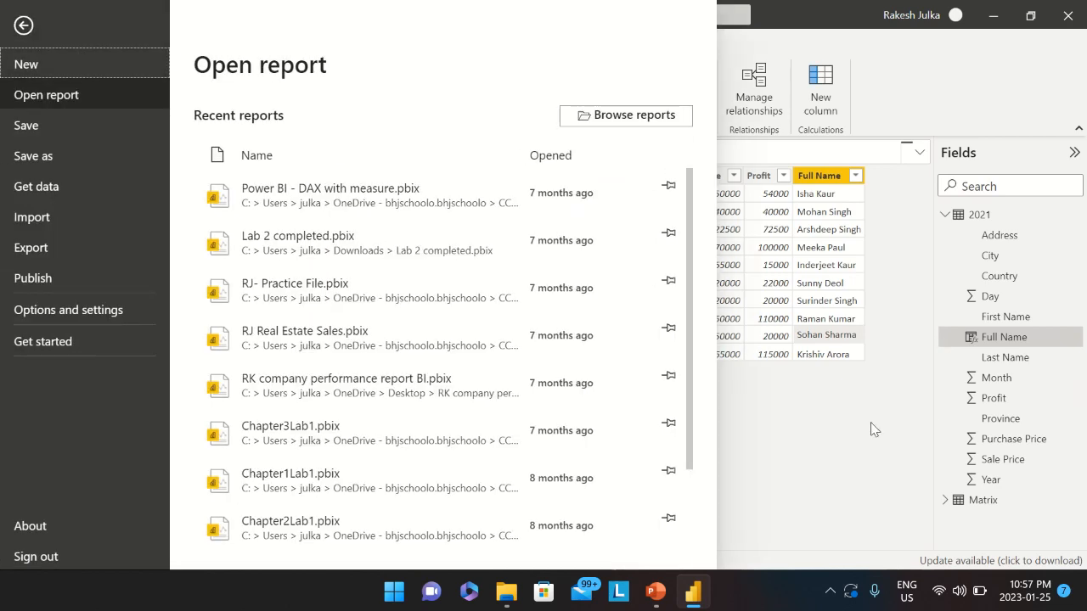
pyautogui.click(870, 427)
pyautogui.click(85, 44)
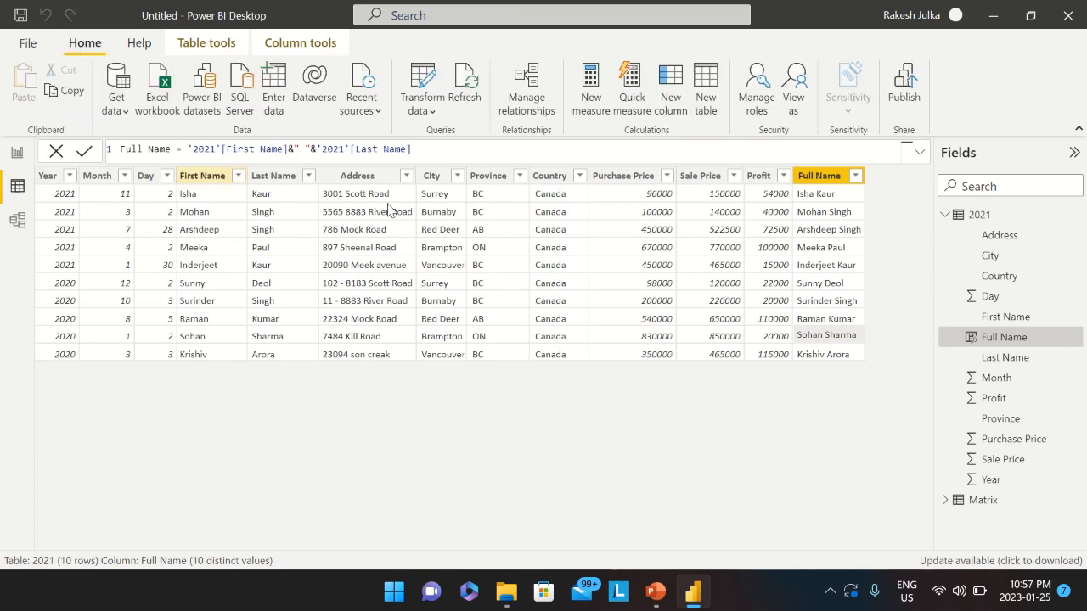
pyautogui.click(424, 103)
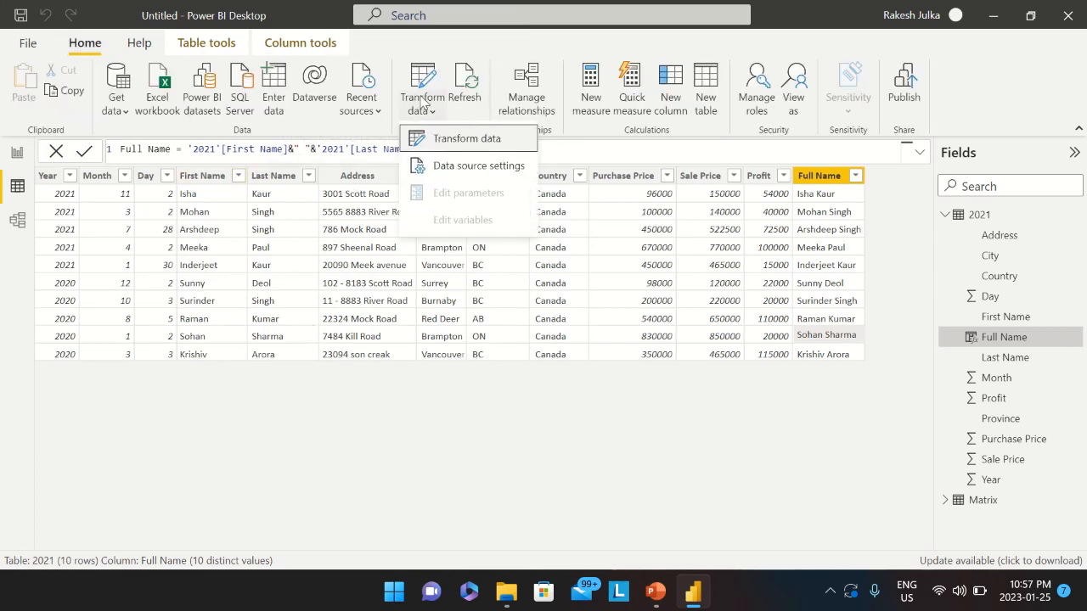
pyautogui.click(450, 138)
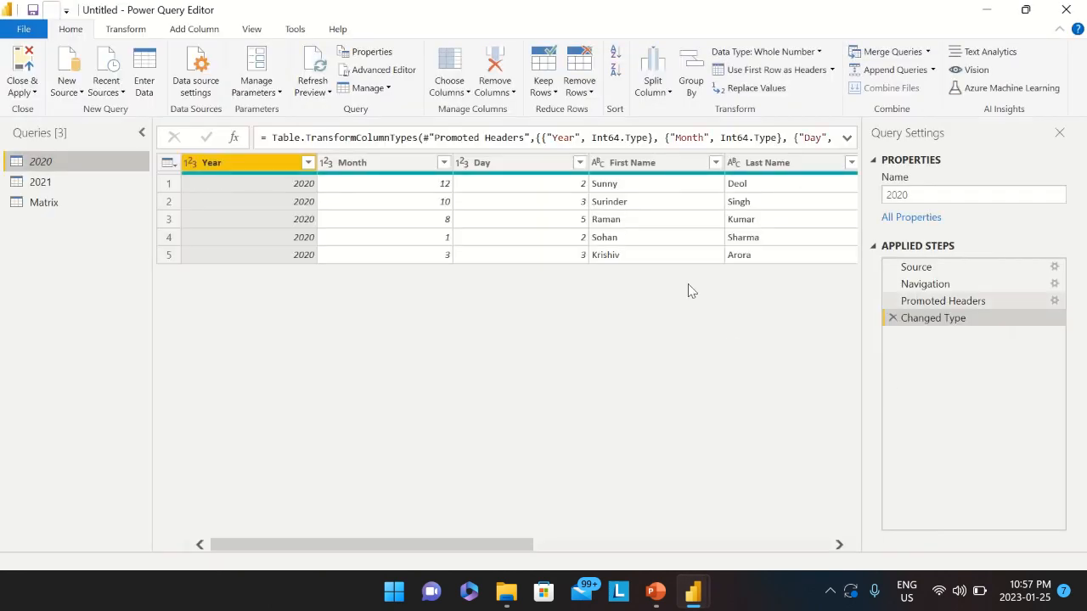
pyautogui.click(46, 186)
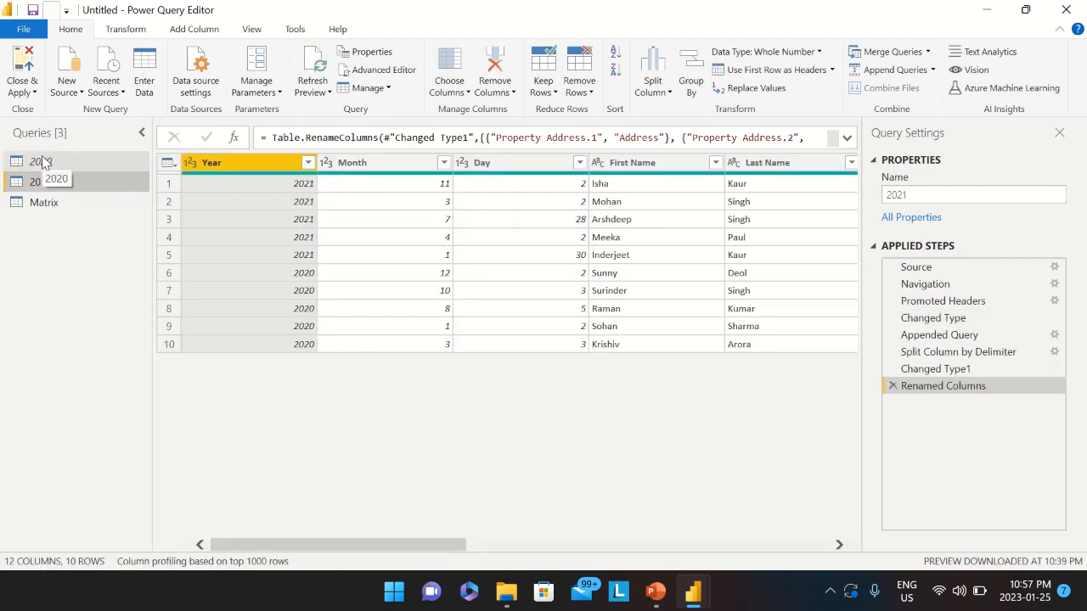
pyautogui.click(42, 158)
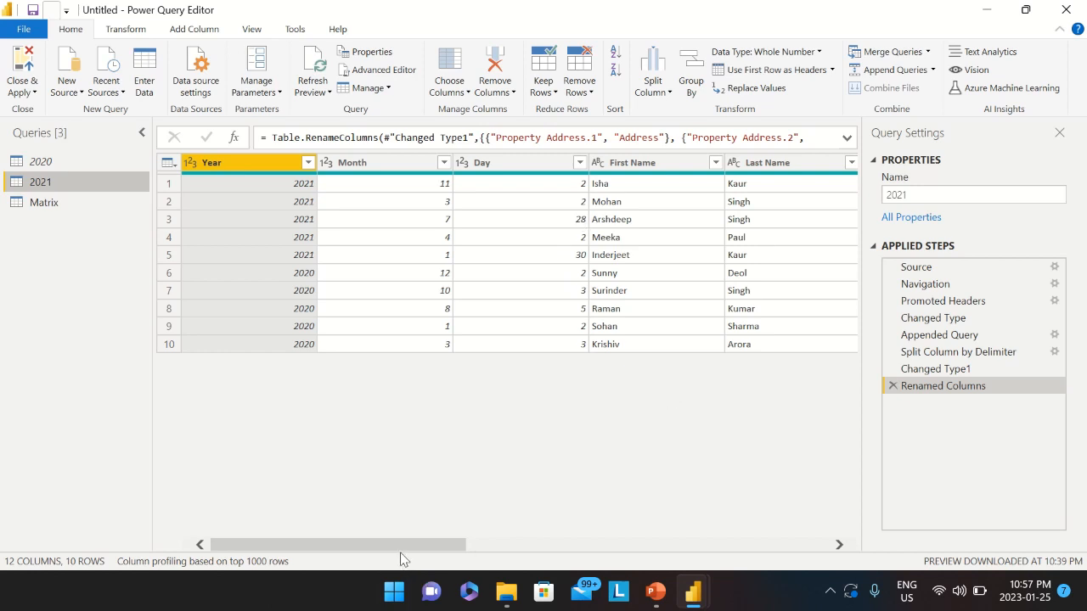
pyautogui.moveTo(399, 548); pyautogui.dragTo(534, 552)
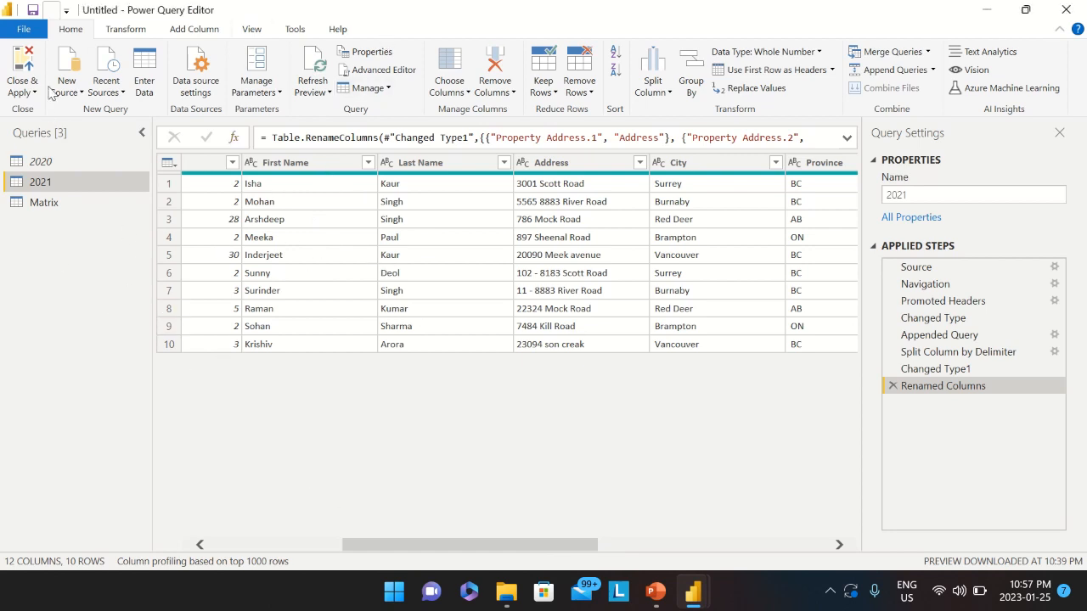
# Close Power Query with changes applied and check the Full Name column of the 2021 table in Data view
pyautogui.click(17, 82)
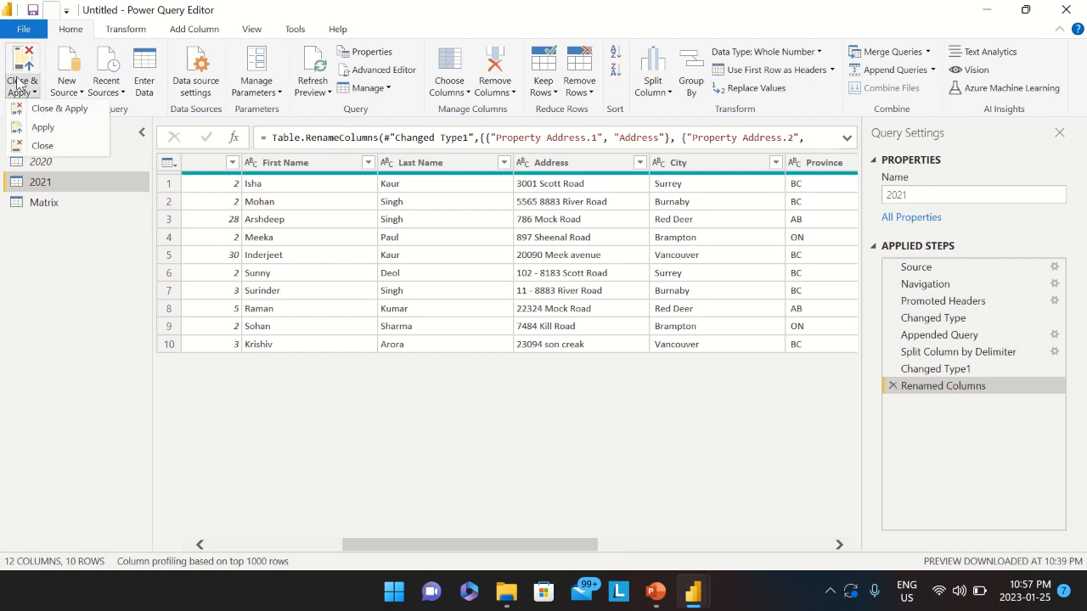
pyautogui.click(34, 108)
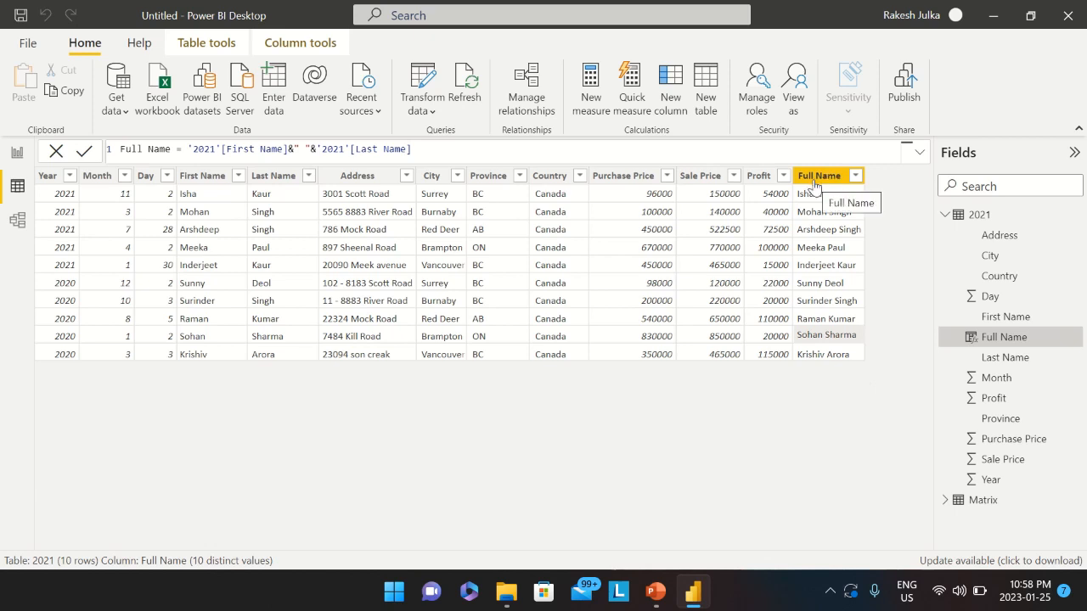
pyautogui.click(720, 304)
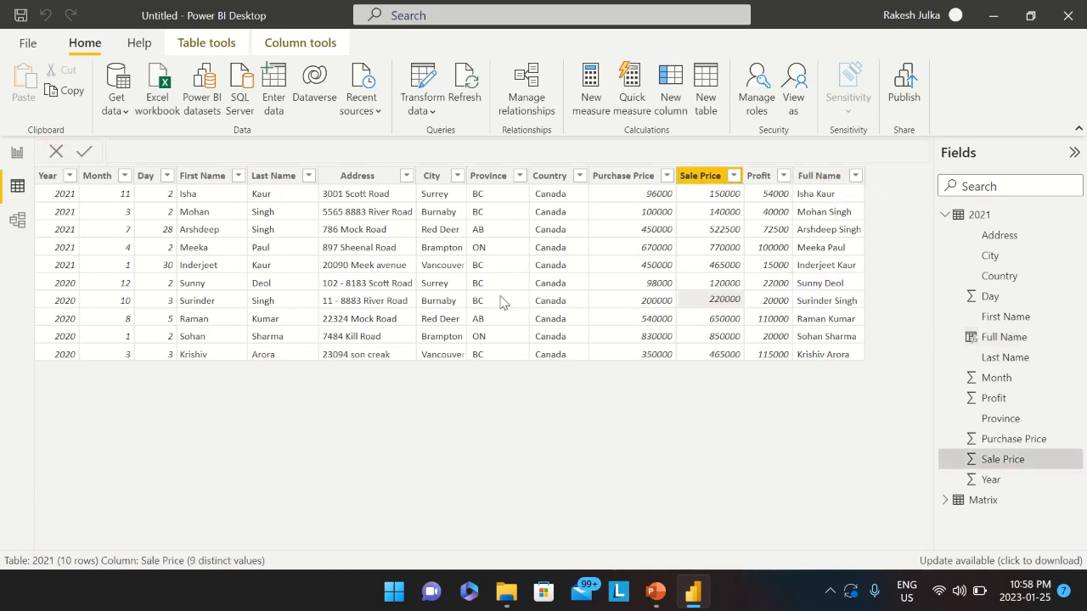